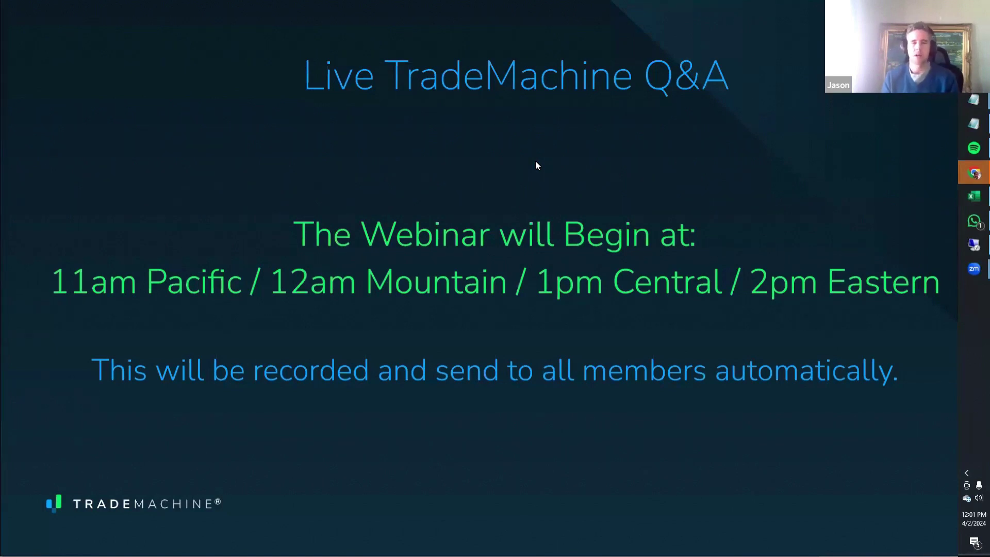
Advance through both legal disclaimer slides to the pick-a-ticker-group and pick-a-strategy slide.
key(Right)
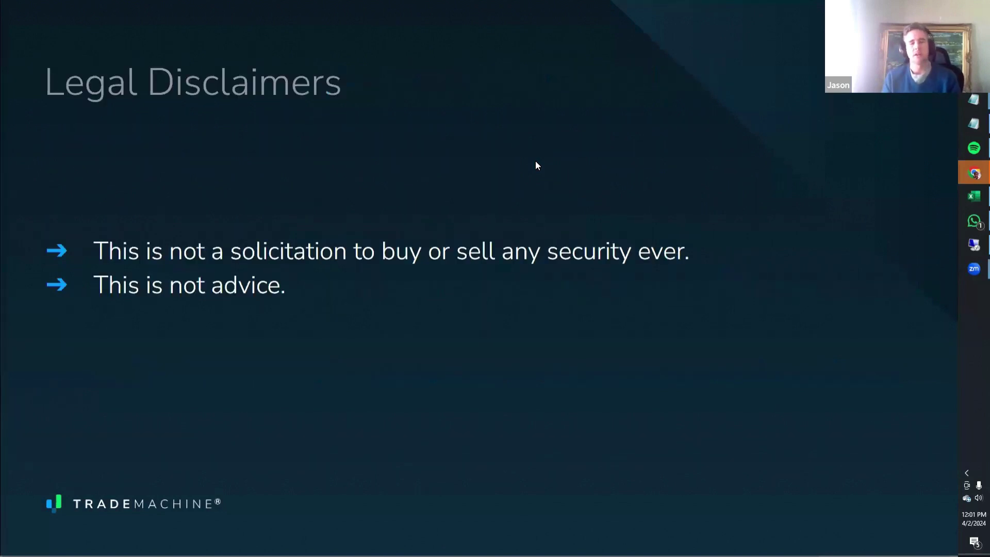
key(Right)
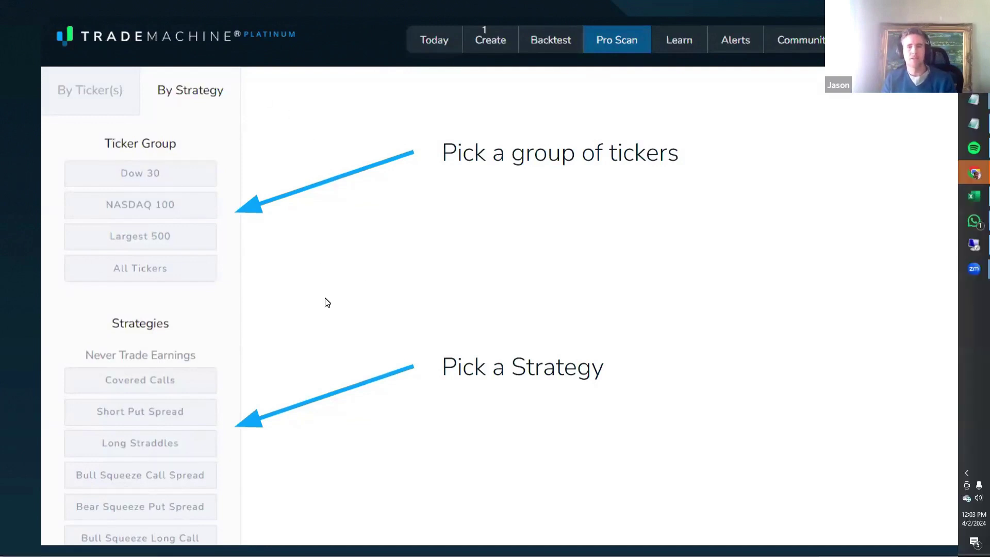
Switch to TradeMachine's Pro Scan, scan the Dow 30 group, and highlight the Ticker Group heading.
key(alt+Tab)
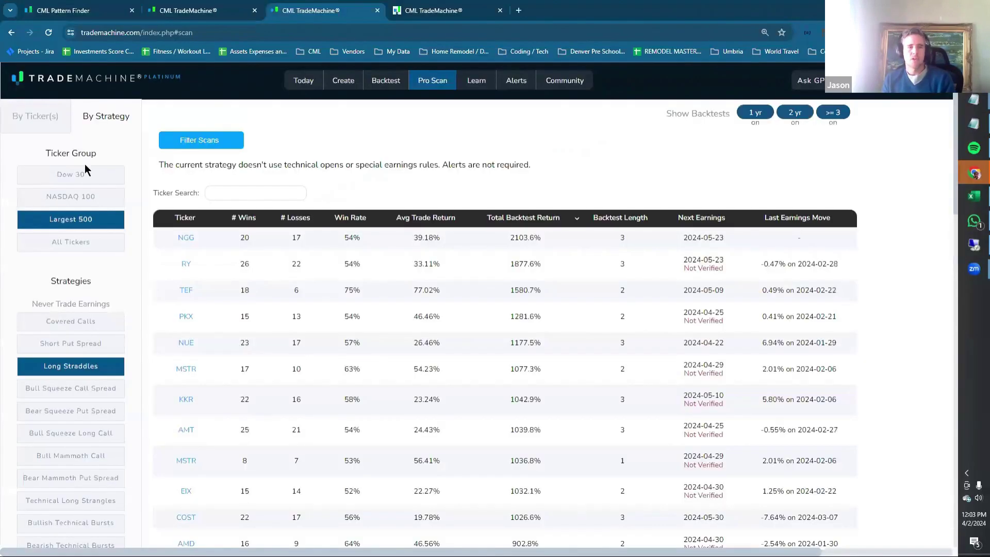
click(85, 171)
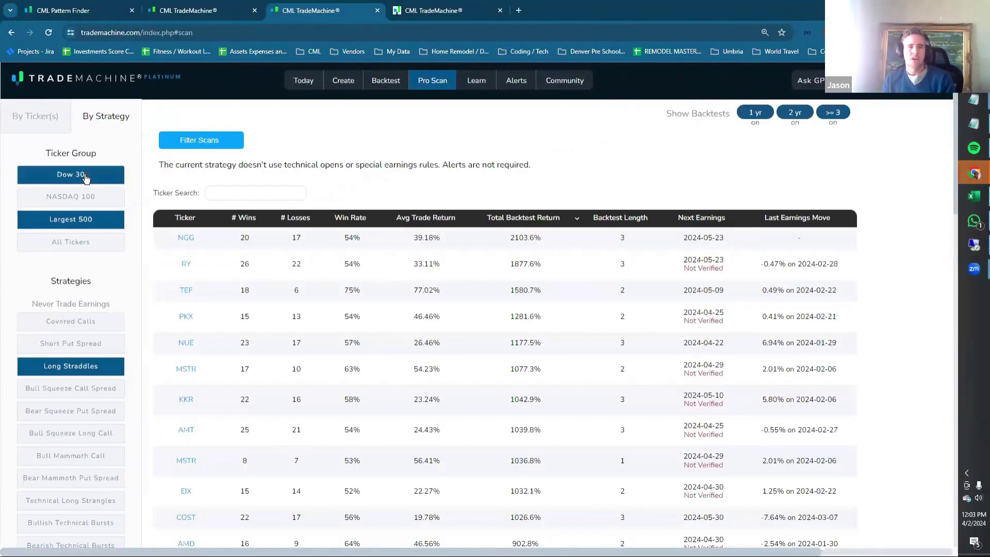
click(289, 82)
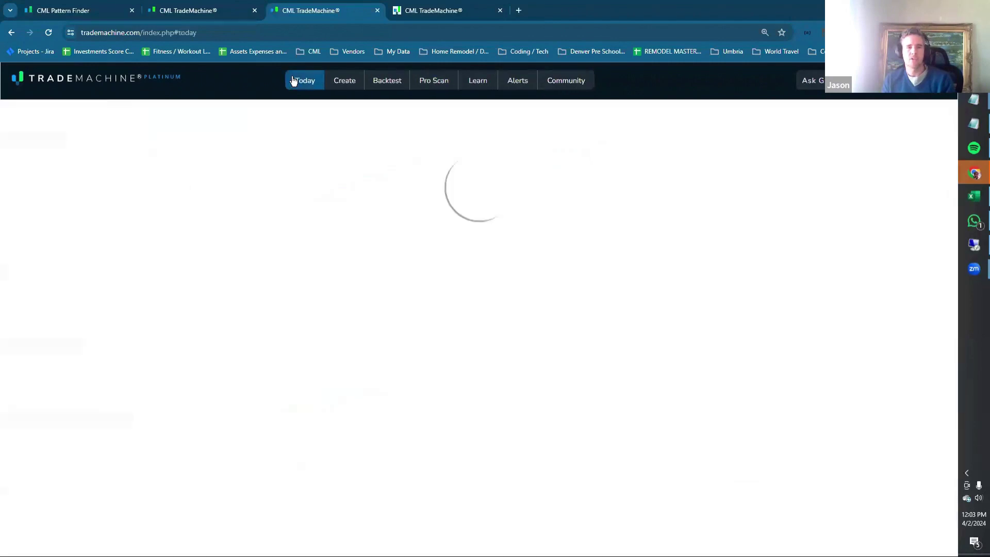
click(440, 82)
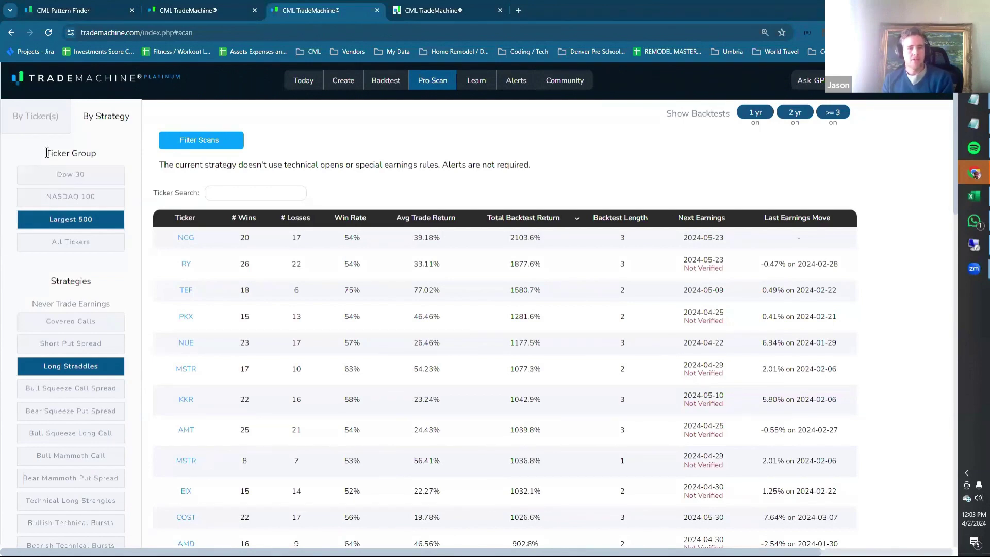
drag(46, 153, 90, 154)
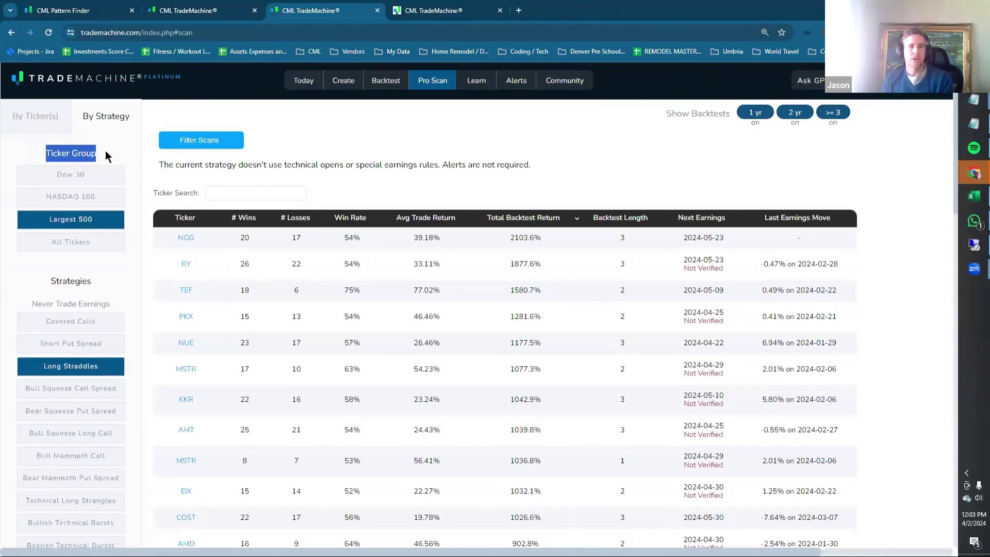
click(105, 150)
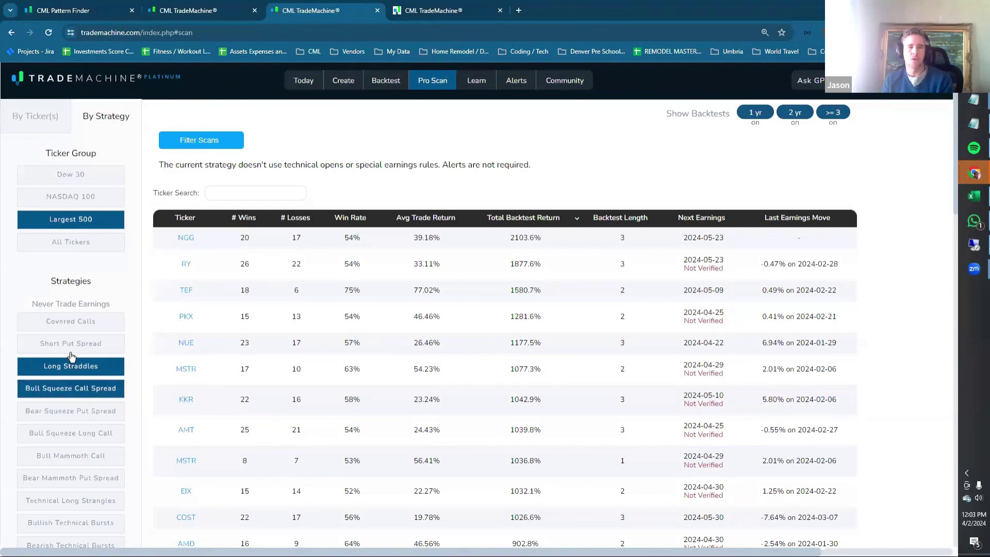
Try Covered Calls and 14-Days Pre Bullish Diagonal, then Dow 30, All Tickers, finally Largest 500.
click(67, 320)
scroll(67, 323, down, 4)
scroll(70, 340, down, 10)
click(77, 502)
scroll(95, 480, up, 15)
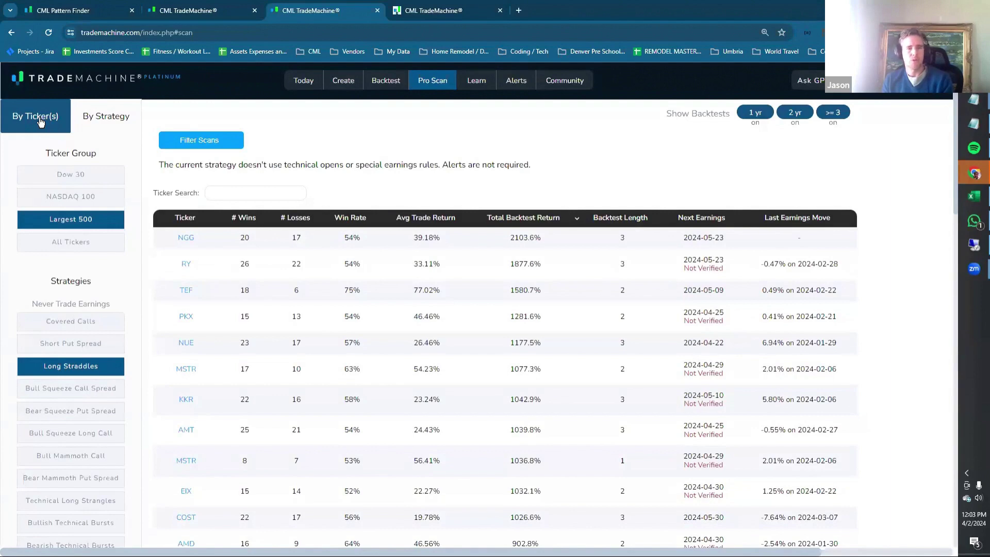
click(101, 172)
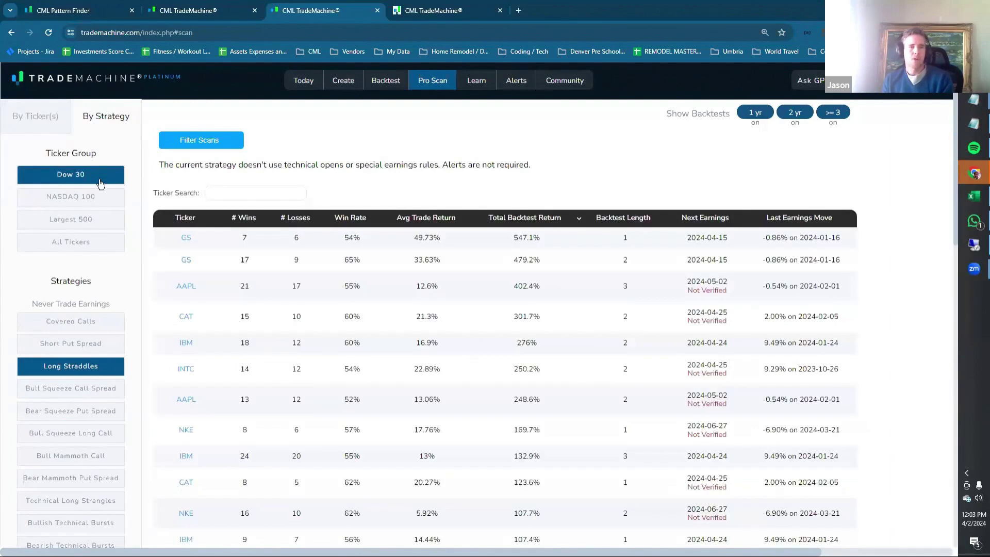
click(96, 249)
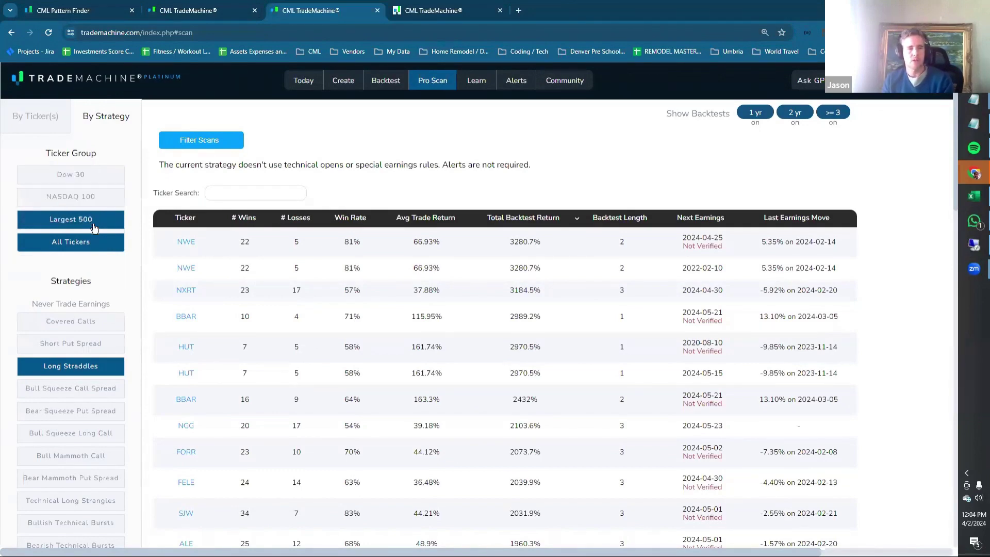
click(94, 228)
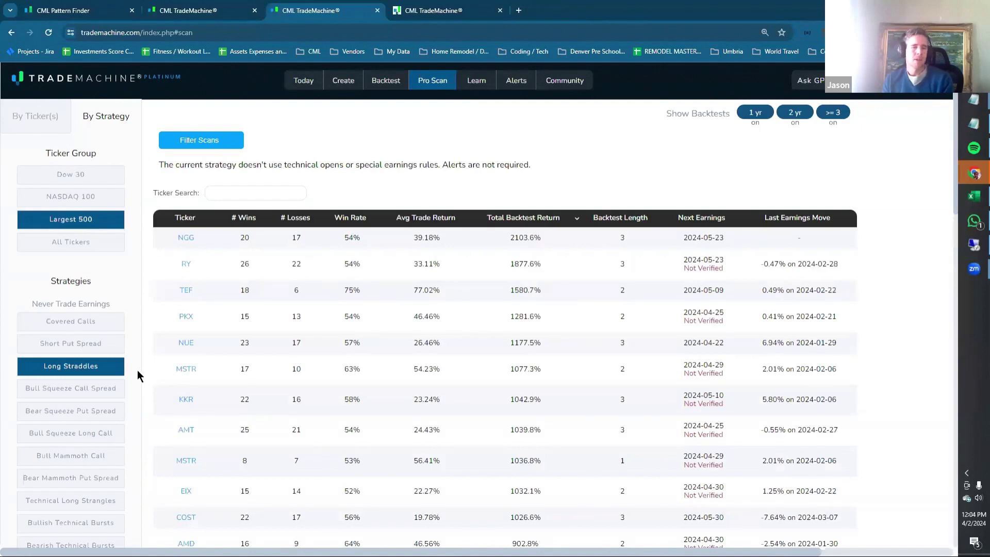
scroll(91, 324, down, 9)
scroll(91, 324, up, 7)
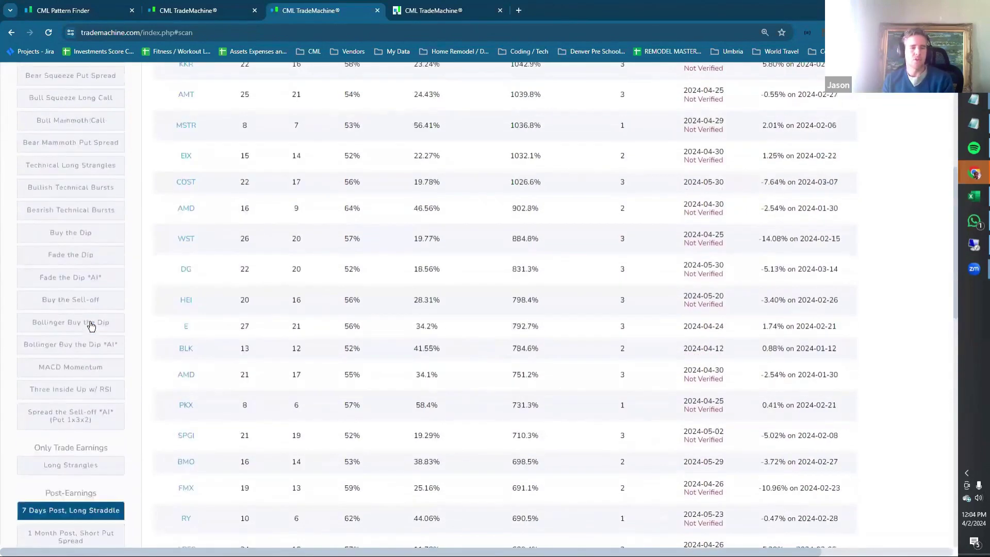
mouse_move(32, 199)
mouse_down()
mouse_move(116, 199)
mouse_move(30, 200)
mouse_up()
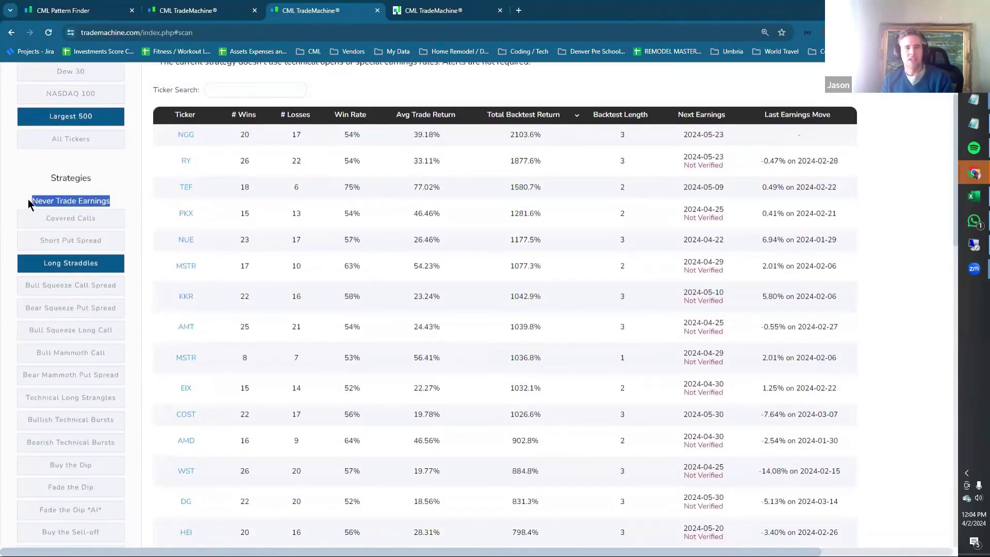
click(122, 197)
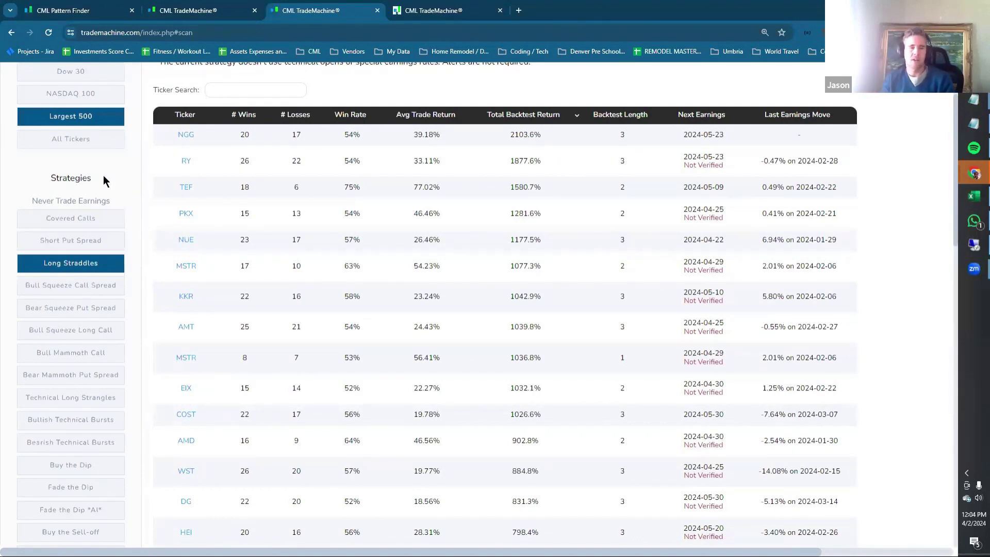
drag(30, 201, 116, 197)
click(116, 197)
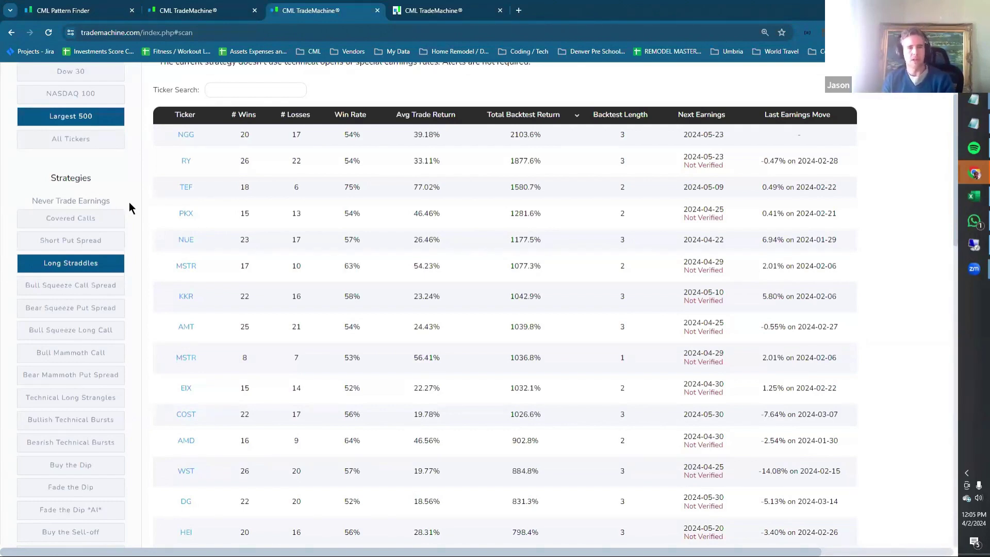
scroll(131, 193, down, 3)
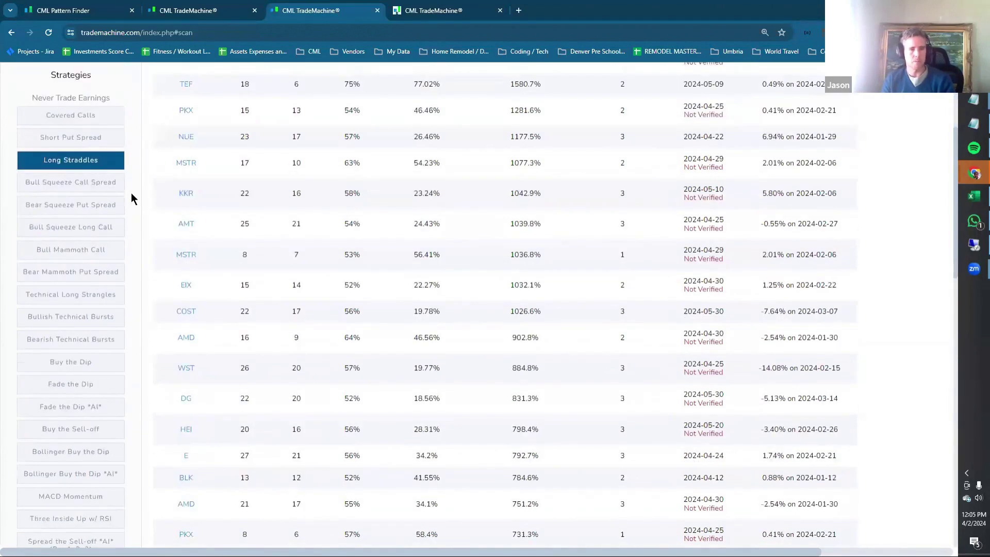
scroll(131, 192, down, 2)
scroll(118, 305, up, 6)
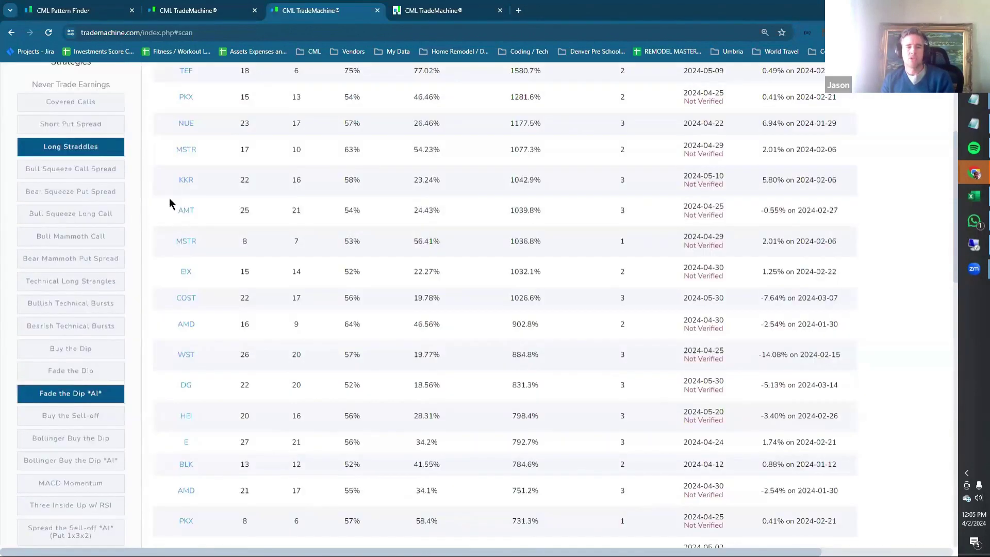
drag(30, 304, 123, 301)
scroll(123, 301, down, 2)
scroll(123, 305, down, 1)
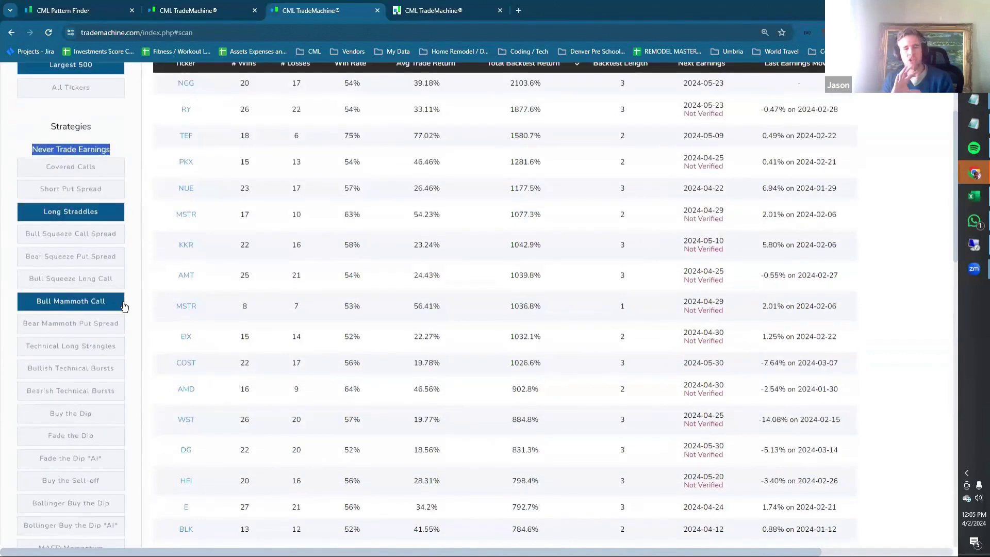
scroll(124, 307, down, 2)
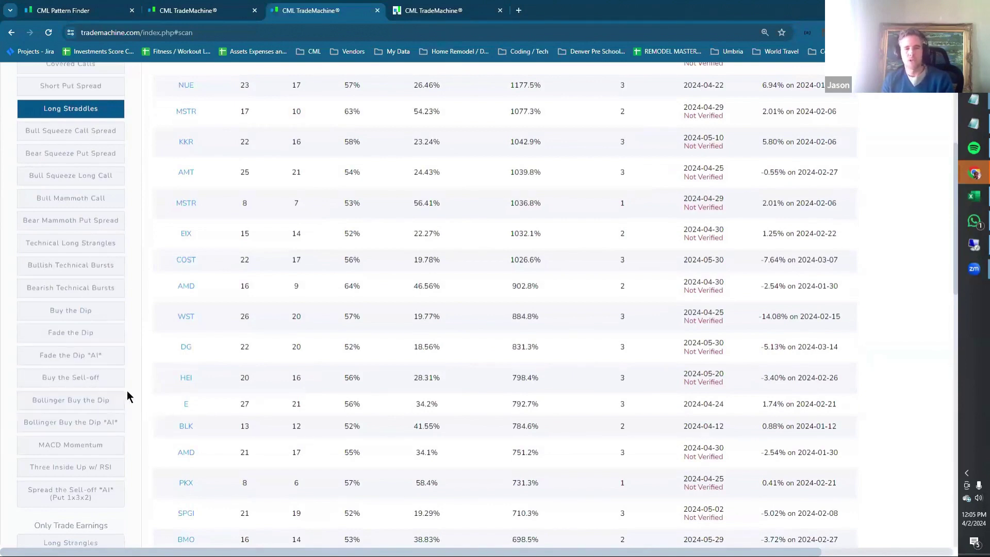
click(71, 492)
scroll(32, 134, up, 1)
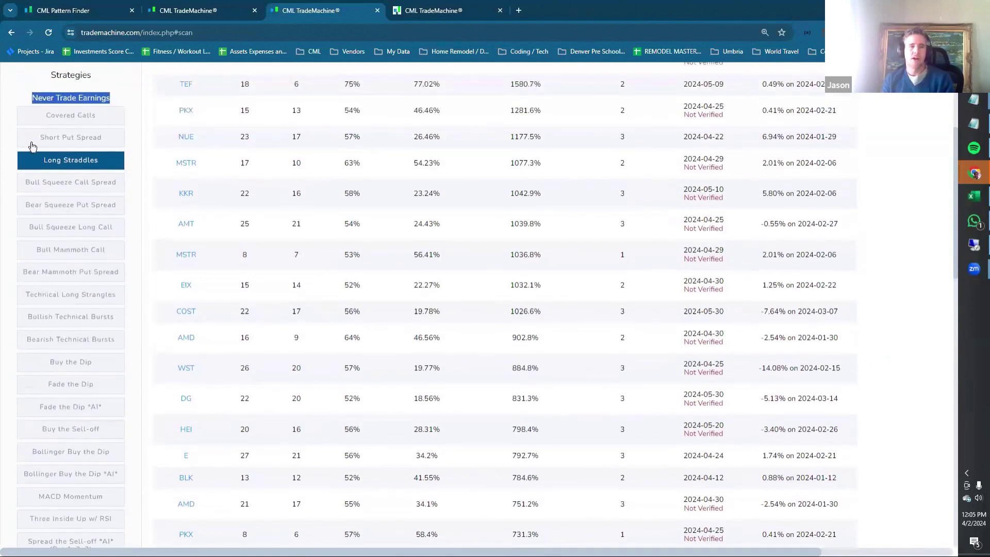
scroll(128, 494, down, 3)
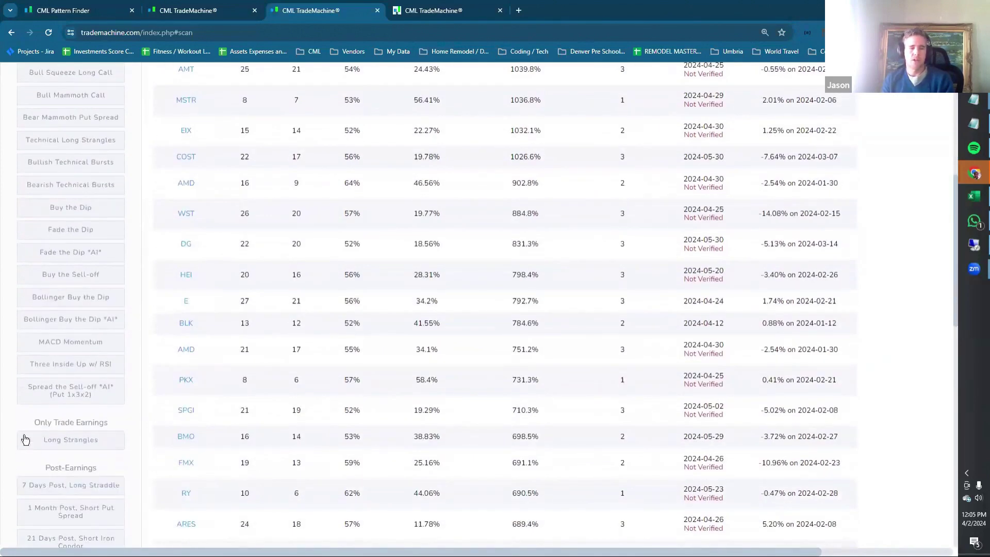
scroll(28, 307, up, 4)
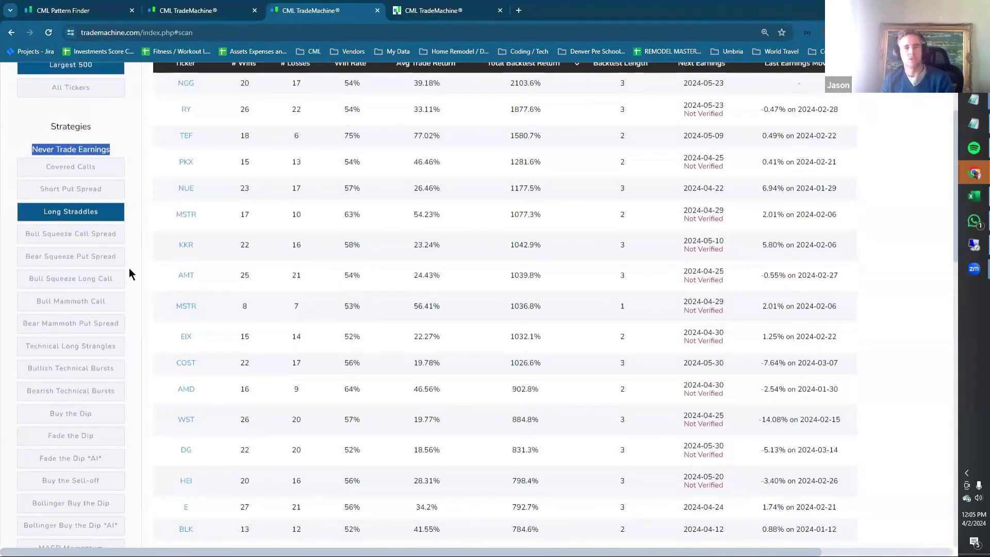
click(129, 268)
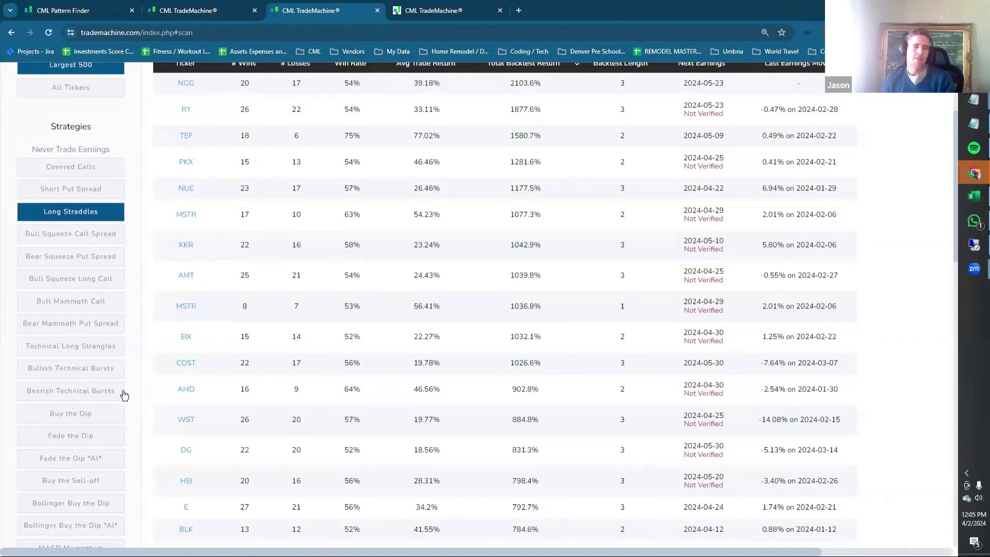
scroll(363, 386, up, 3)
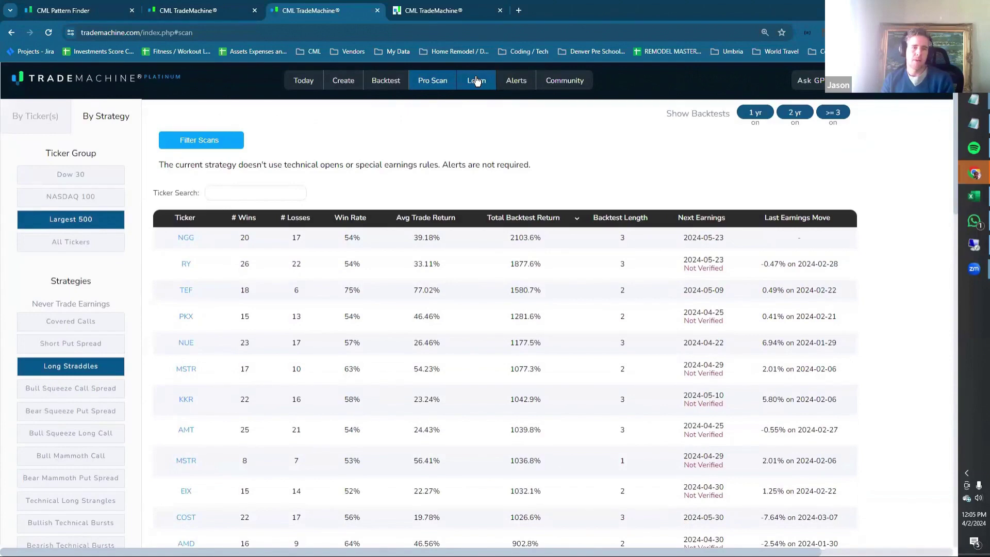
scroll(70, 436, down, 5)
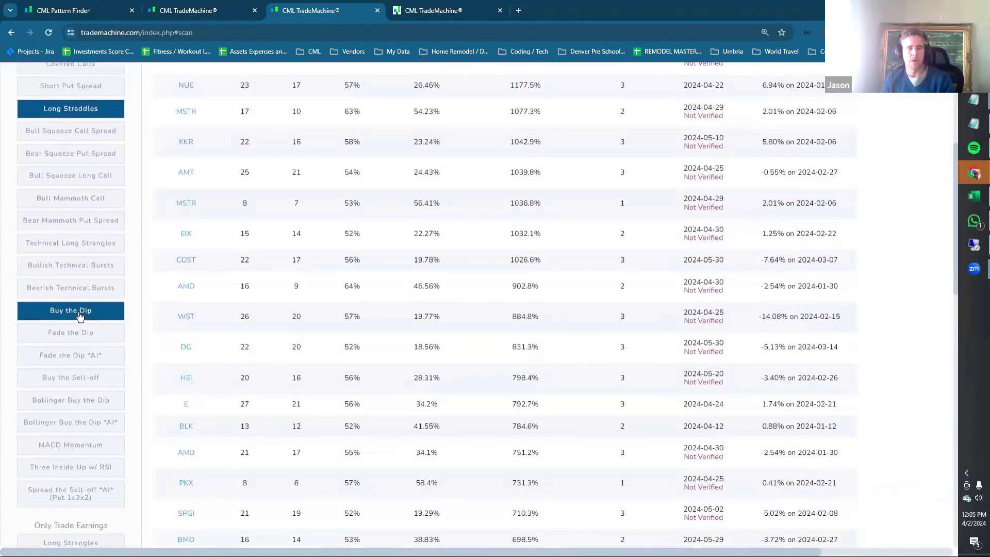
scroll(80, 314, up, 4)
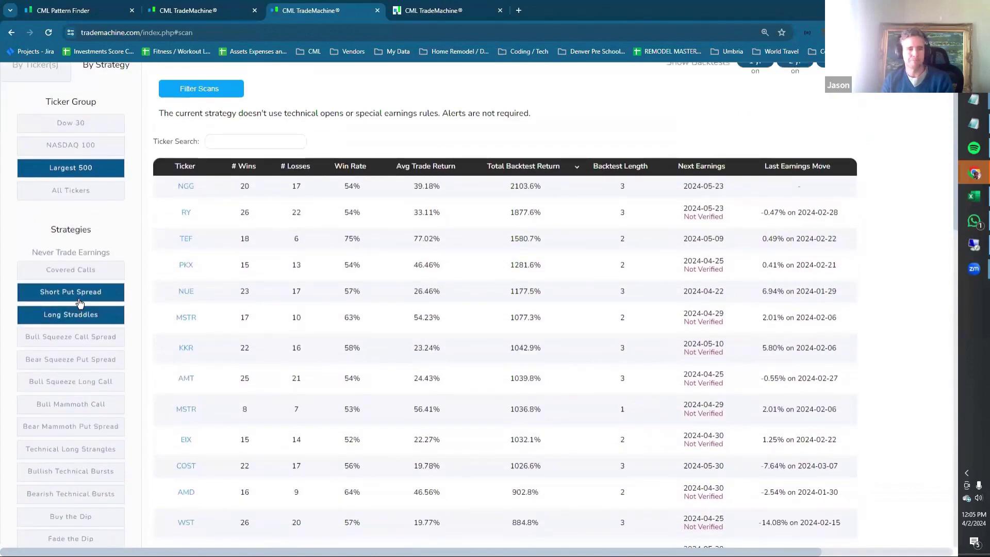
scroll(80, 312, down, 8)
click(83, 336)
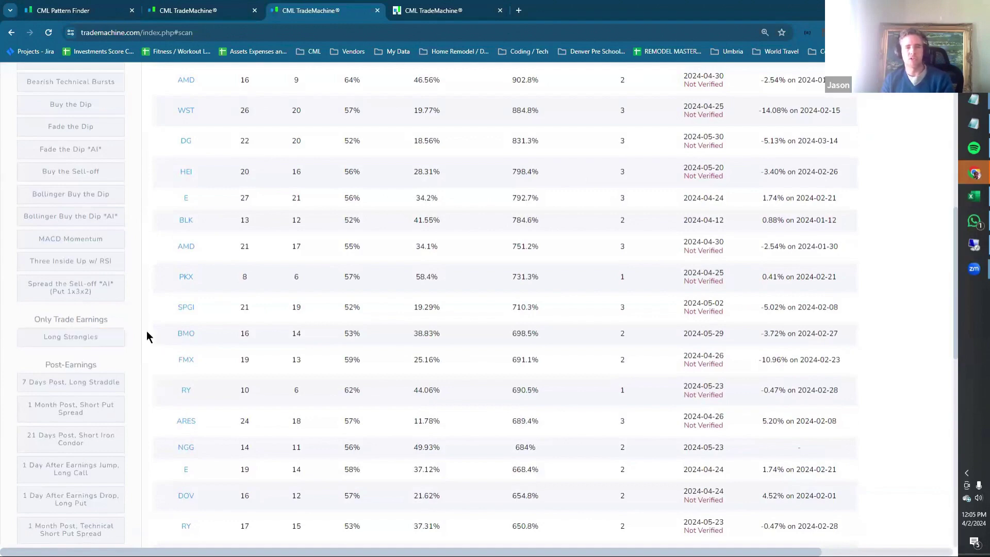
scroll(129, 314, down, 2)
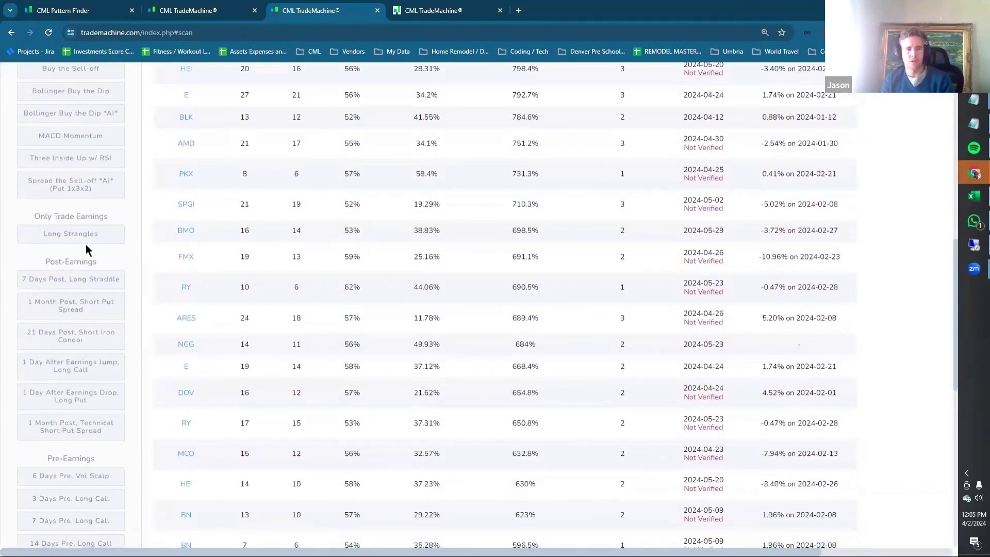
scroll(125, 252, down, 2)
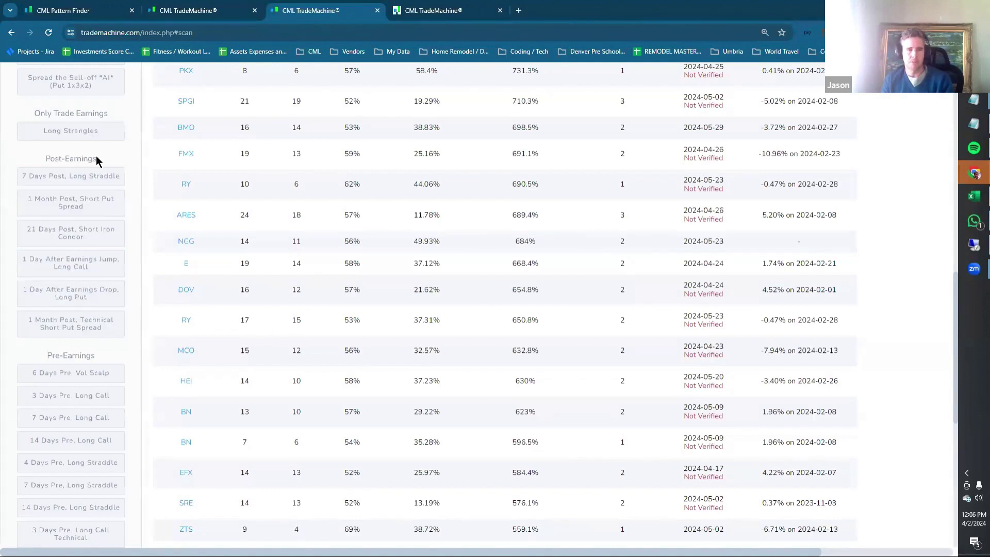
drag(97, 159, 41, 162)
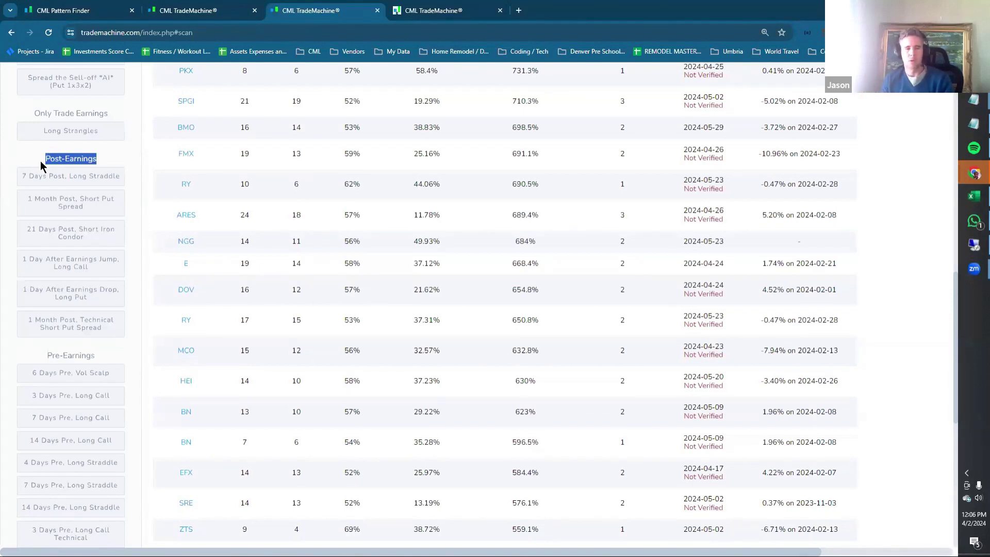
scroll(55, 172, down, 1)
scroll(50, 190, down, 3)
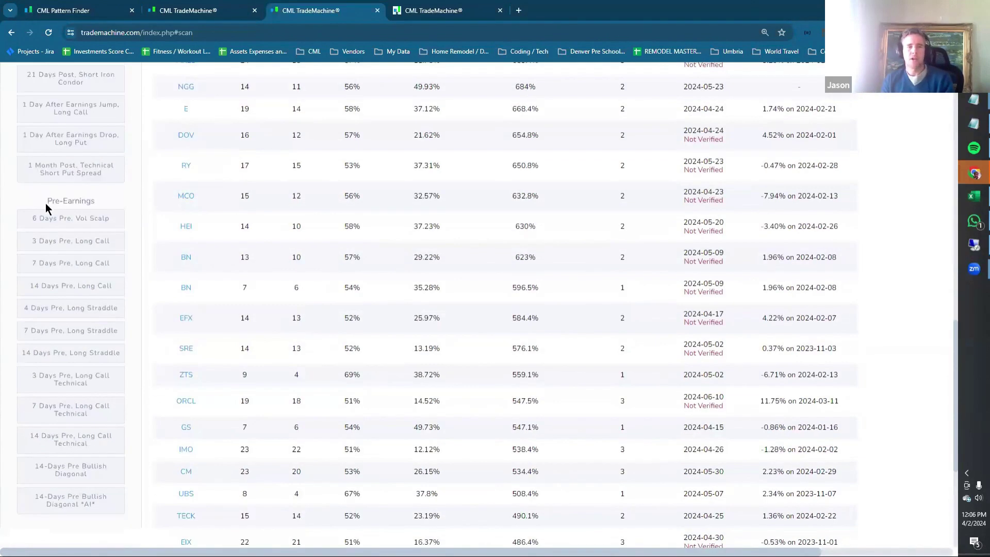
scroll(126, 206, down, 2)
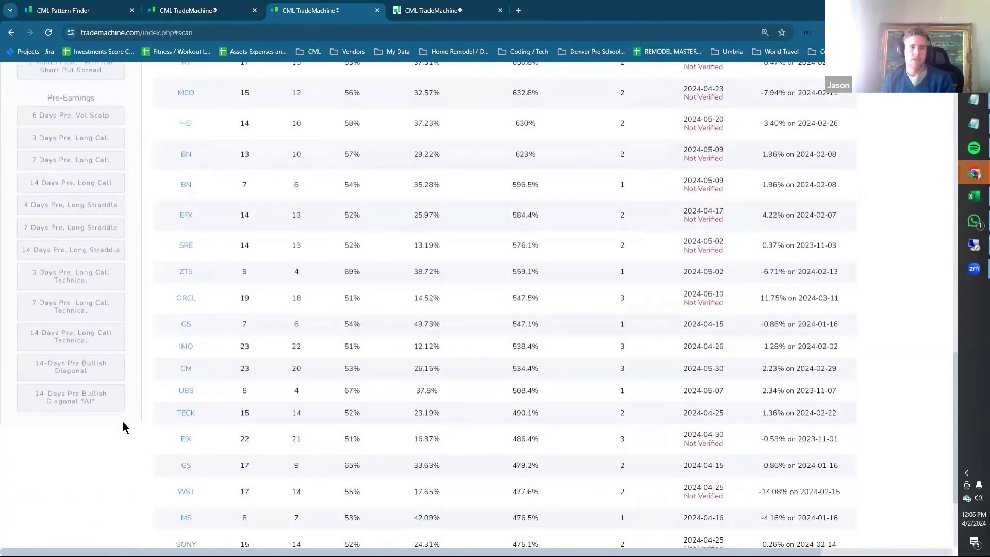
scroll(85, 407, up, 3)
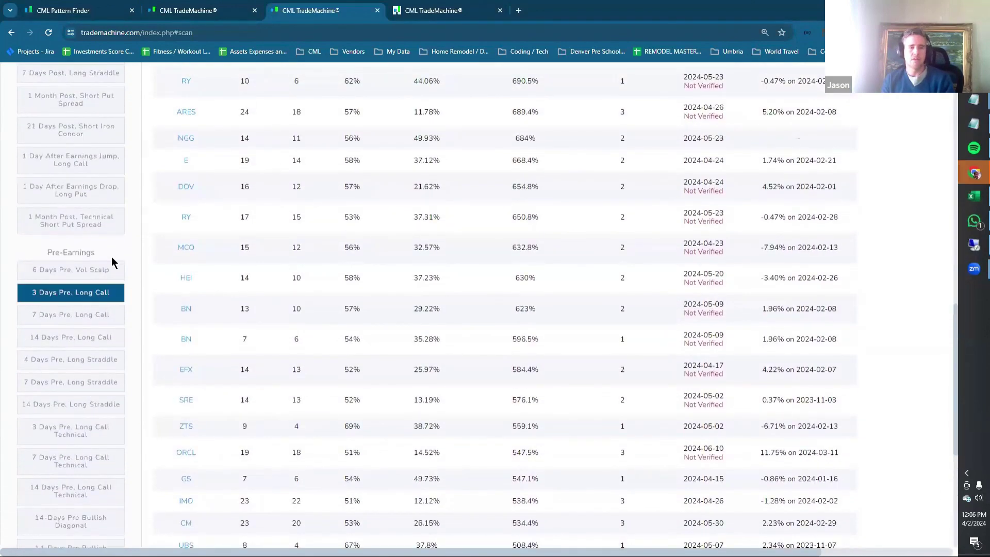
scroll(111, 257, down, 1)
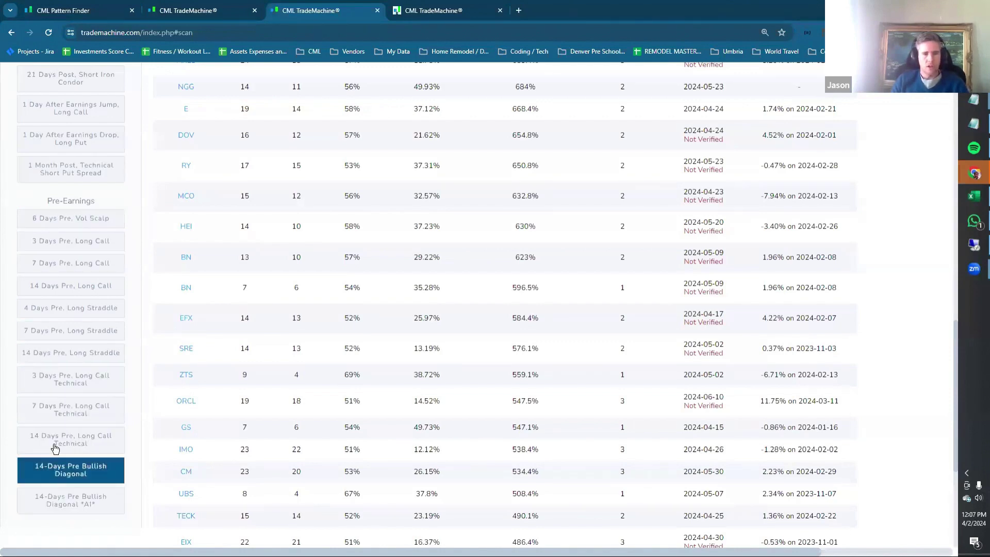
scroll(302, 412, up, 7)
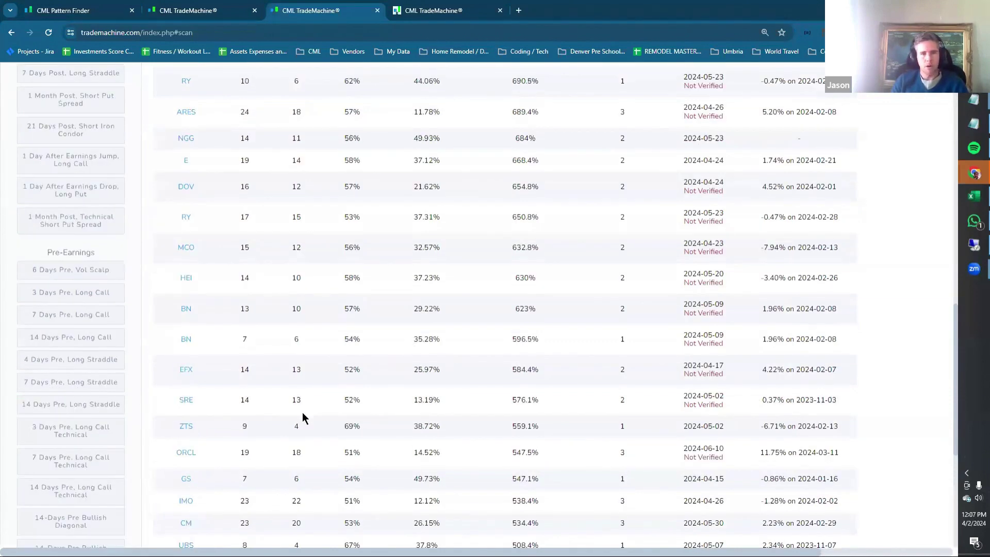
scroll(303, 409, up, 9)
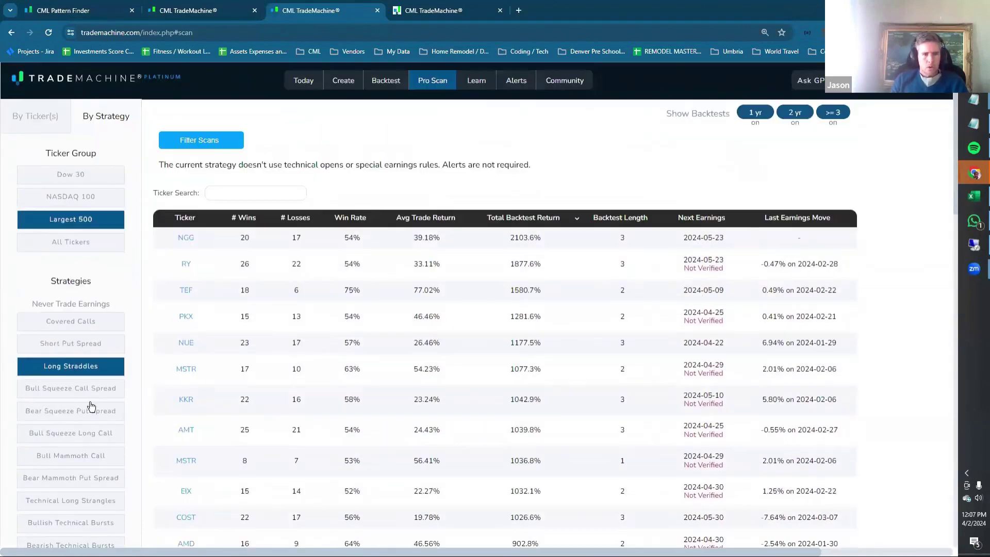
Select the Fade the Dip *AI* strategy and return to the top of its results, led by GILD.
scroll(97, 444, down, 6)
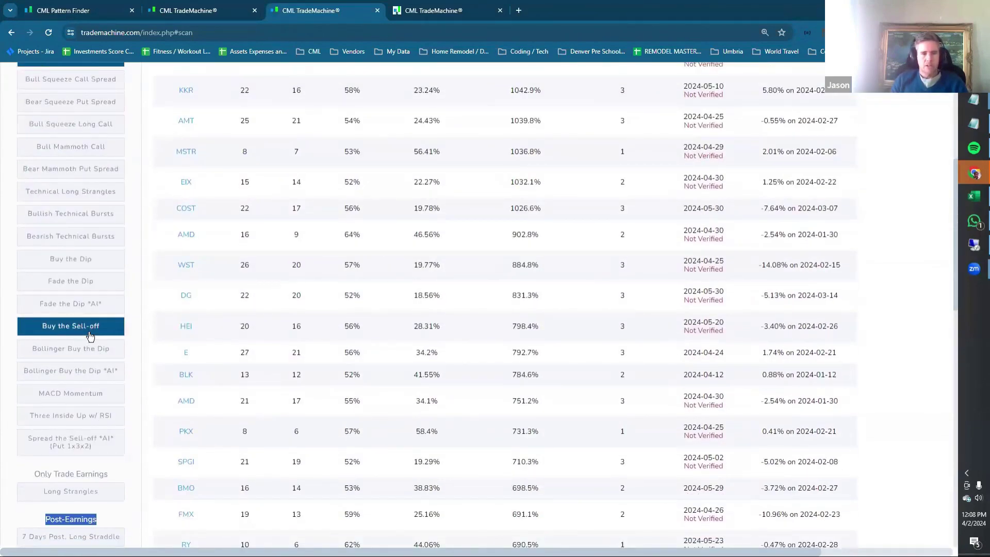
click(89, 307)
scroll(237, 360, up, 5)
scroll(235, 370, down, 6)
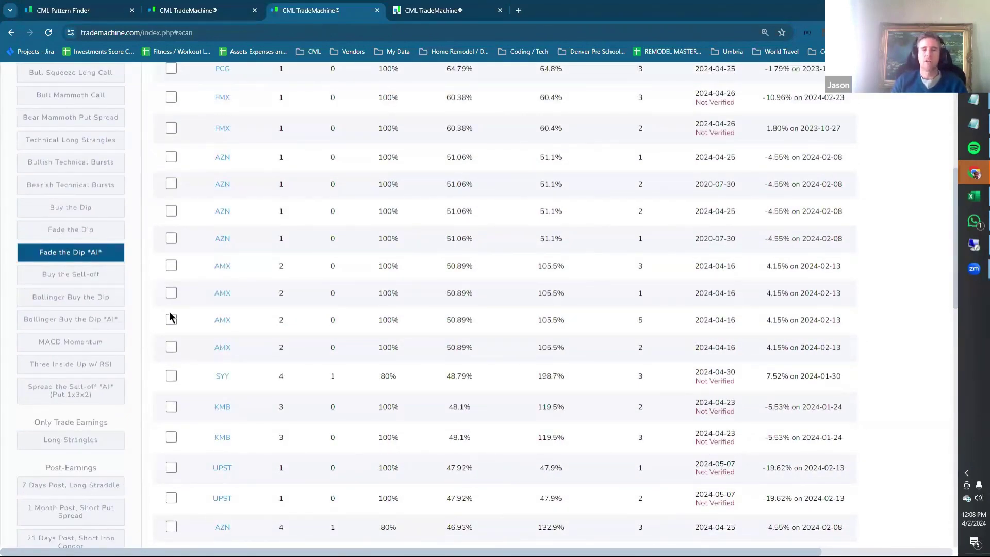
scroll(203, 324, up, 7)
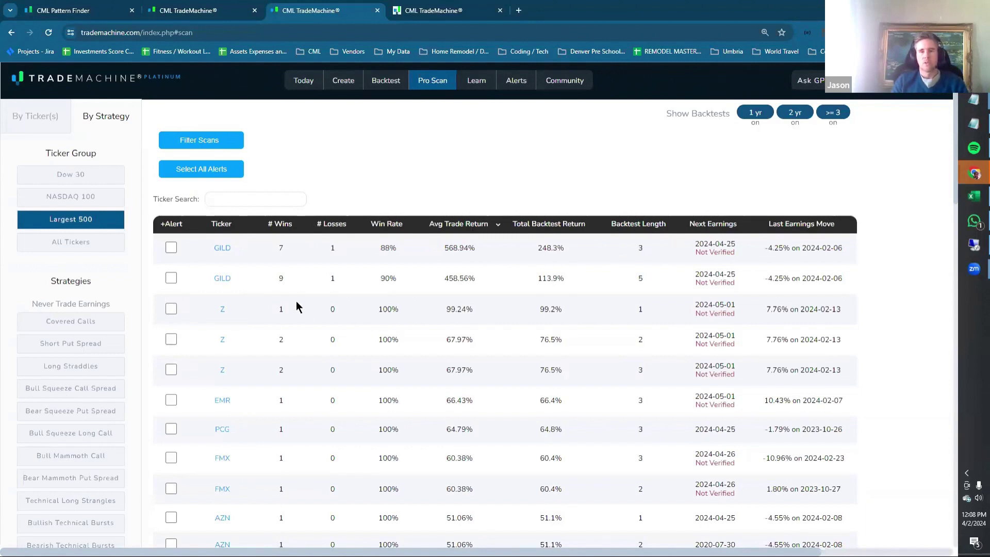
Sort the results by wins, win rate, then average trade return, highest first.
click(281, 227)
click(281, 226)
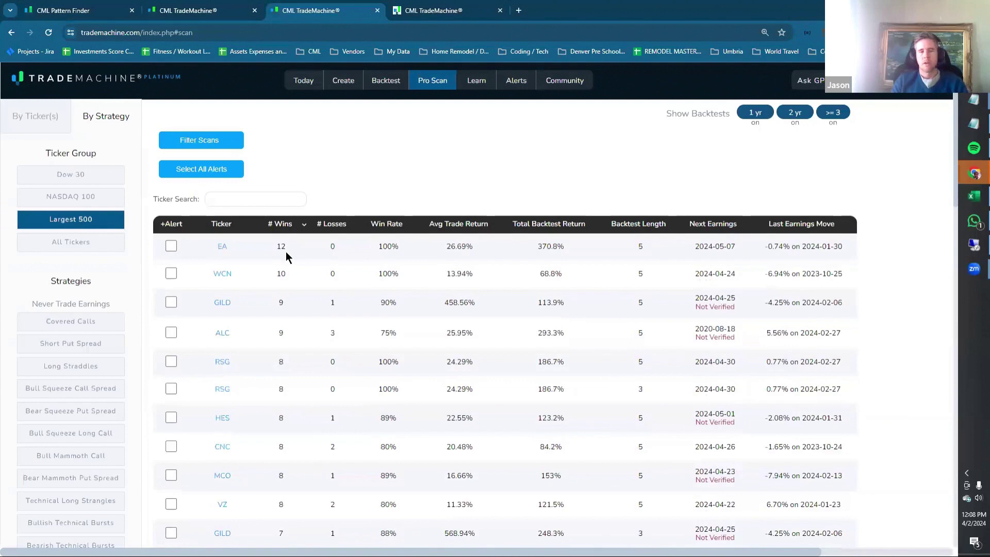
click(387, 224)
click(388, 224)
click(470, 223)
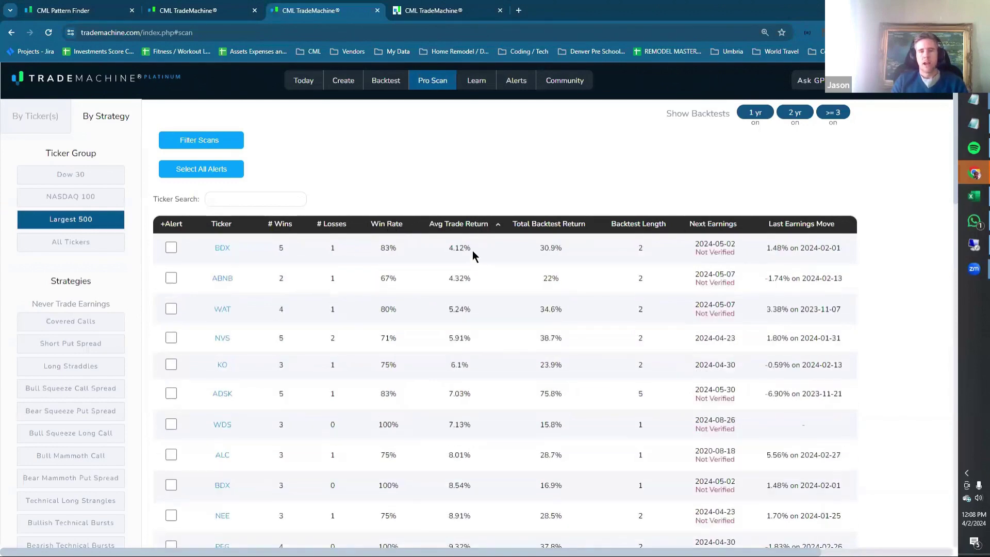
click(467, 226)
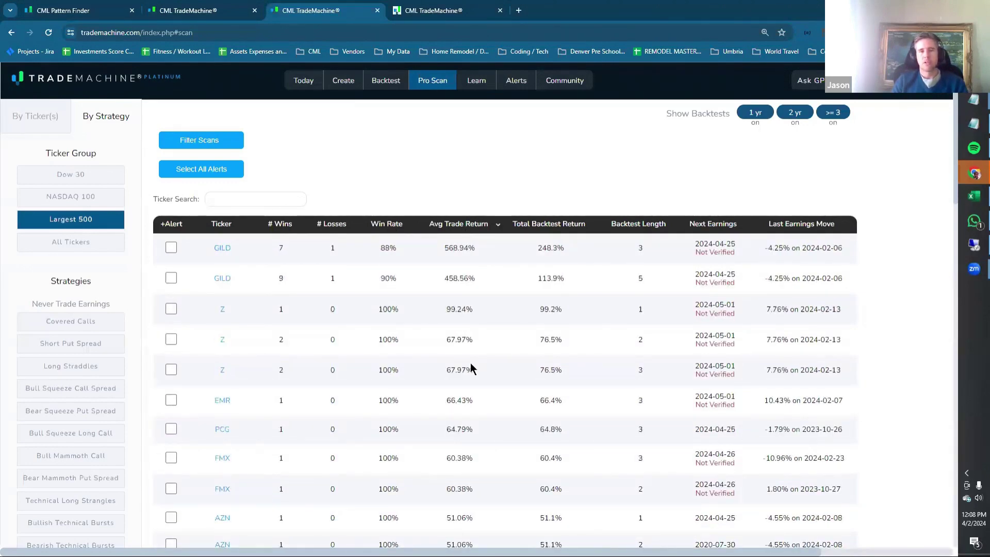
Try sorting by losses and wins, then hide 1 yr and 2 yr backtests, keeping >= 3 years.
scroll(470, 363, down, 2)
scroll(484, 358, up, 2)
scroll(486, 353, down, 3)
scroll(425, 311, up, 5)
click(343, 226)
click(279, 224)
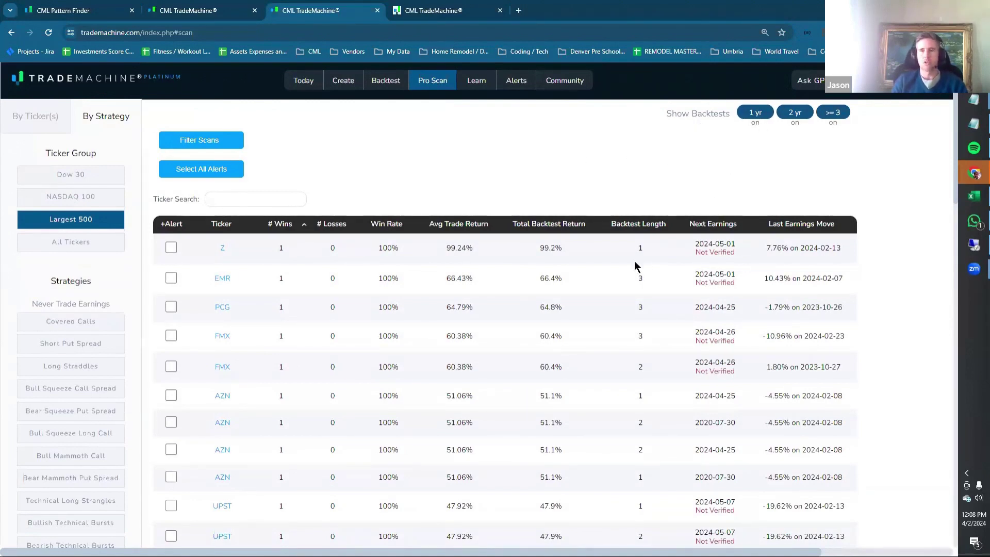
click(780, 118)
click(780, 117)
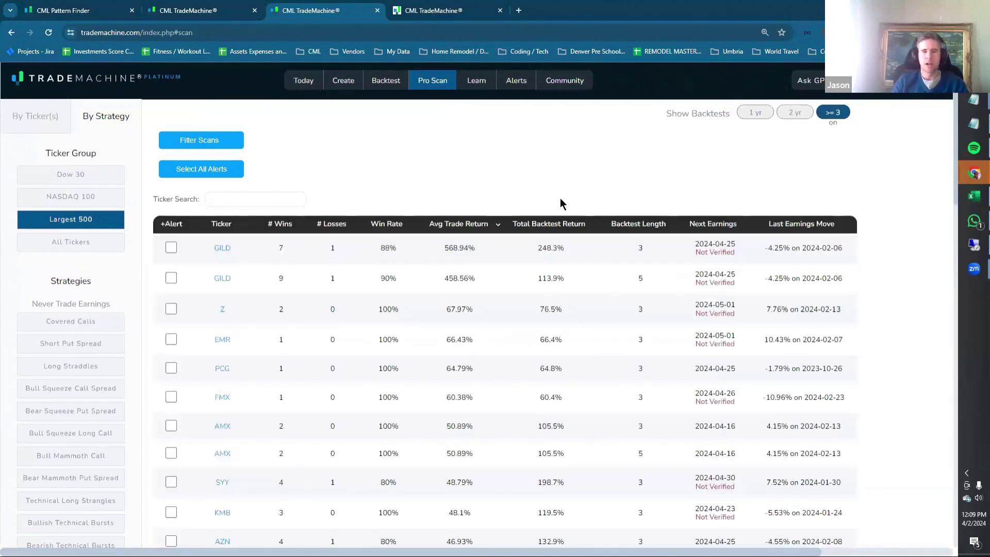
Sort the results by win rate, lowest first, and switch off the two-year backtests.
scroll(346, 246, down, 2)
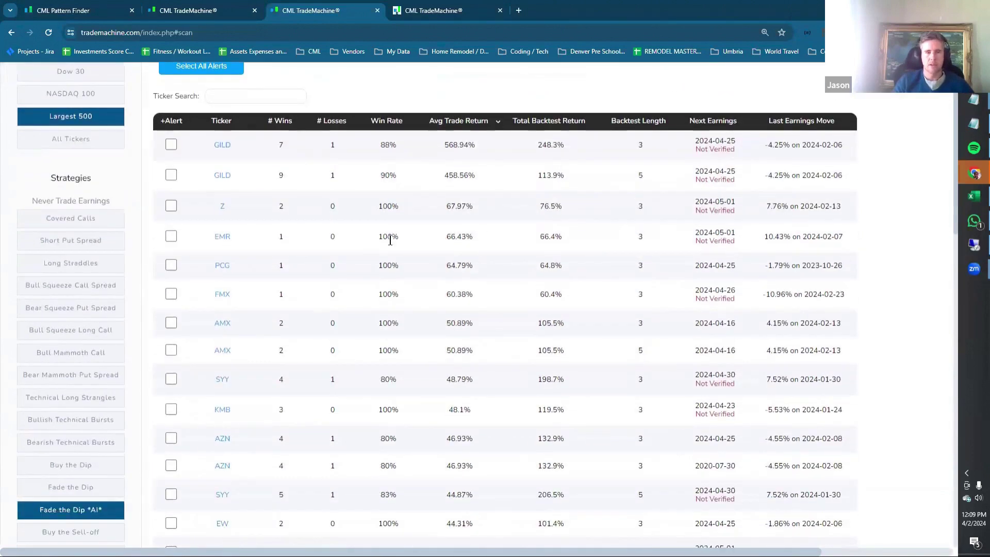
click(395, 122)
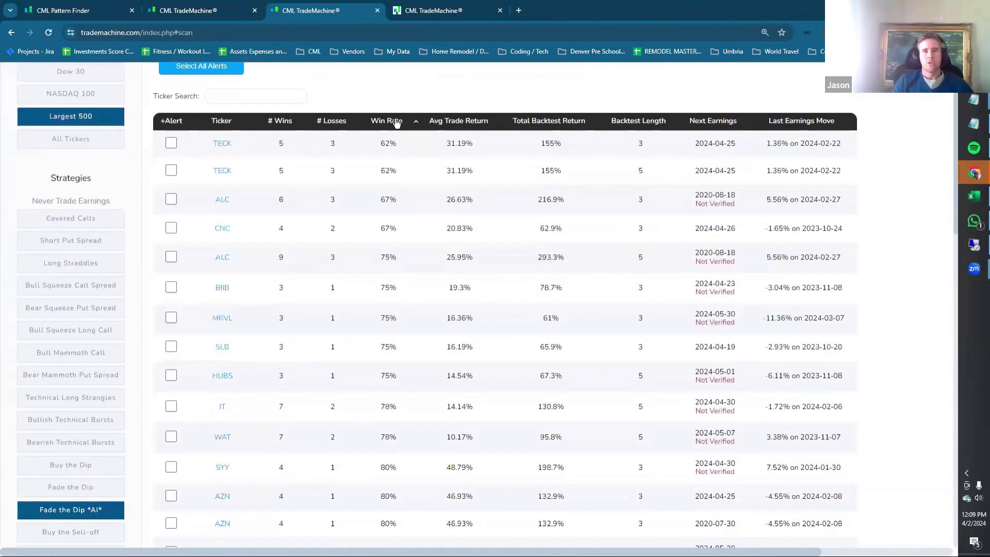
scroll(395, 122, up, 2)
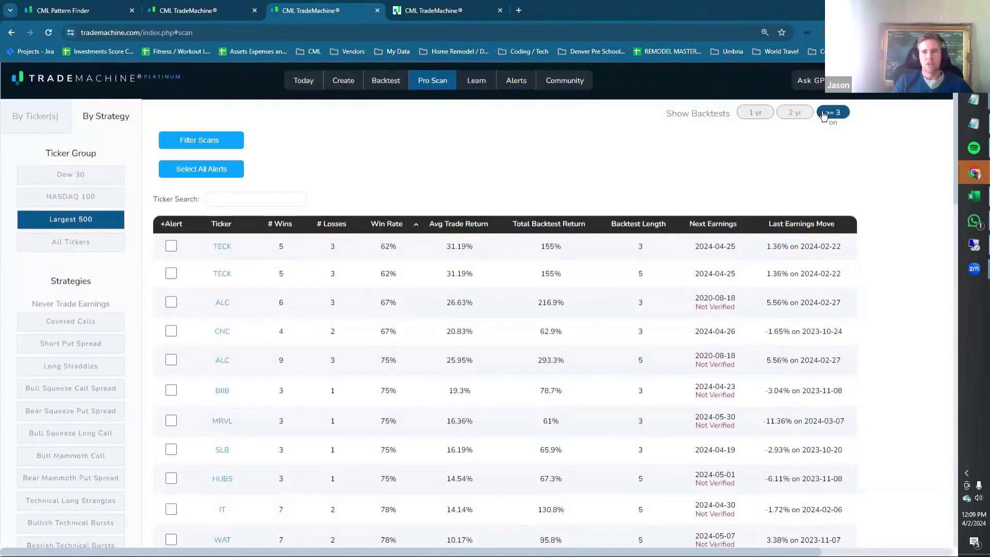
click(788, 122)
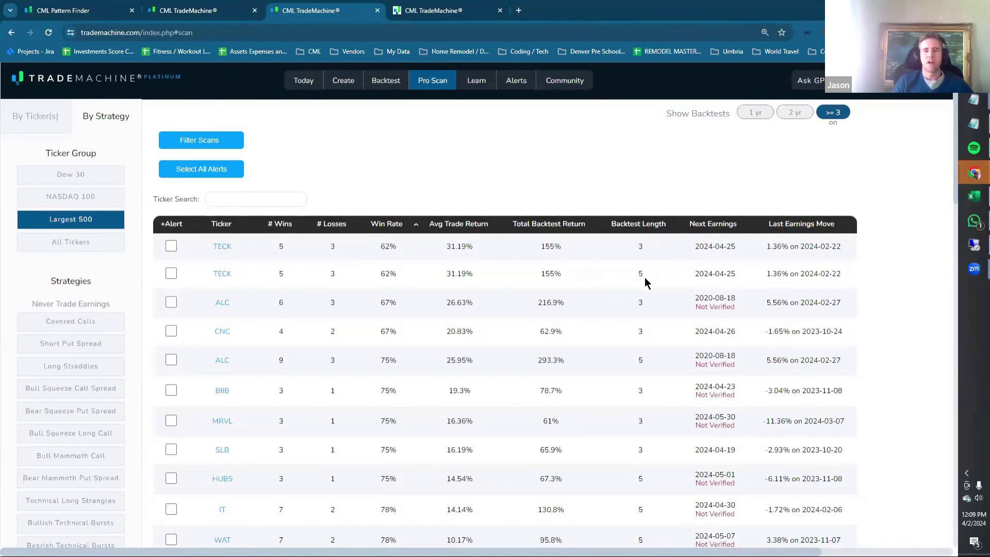
scroll(644, 277, down, 7)
scroll(645, 281, up, 4)
scroll(647, 299, up, 4)
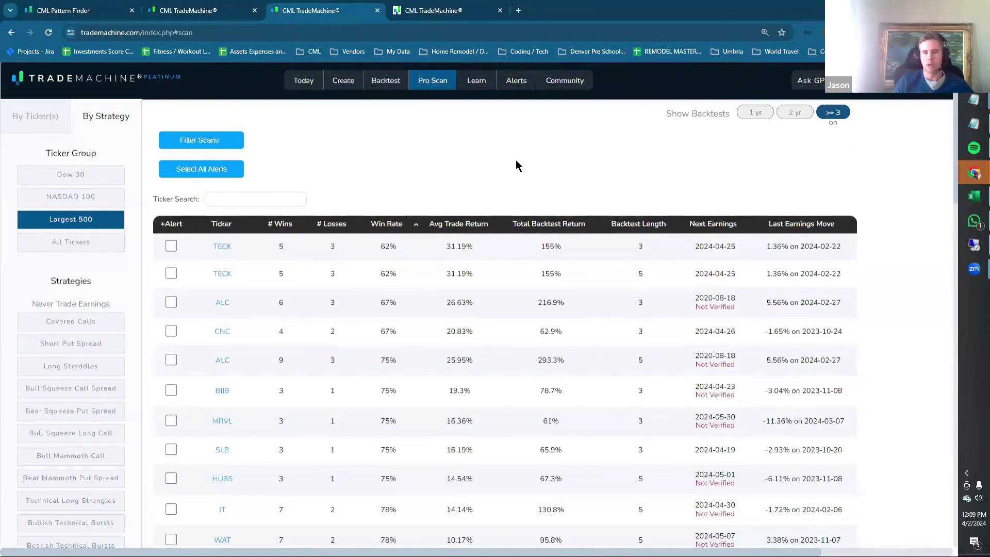
Show only one-year backtests and sort tickers alphabetically starting from A.
click(751, 112)
click(832, 113)
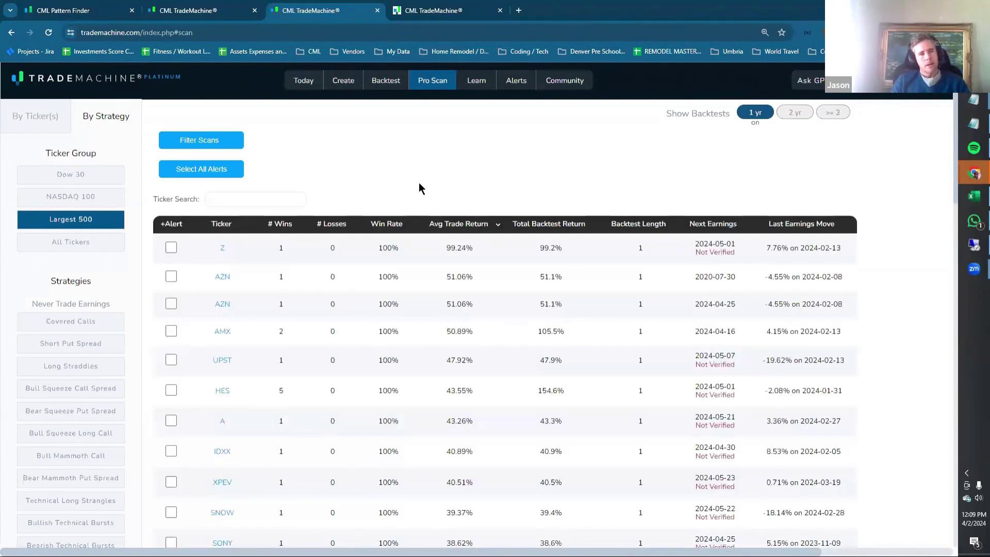
click(223, 225)
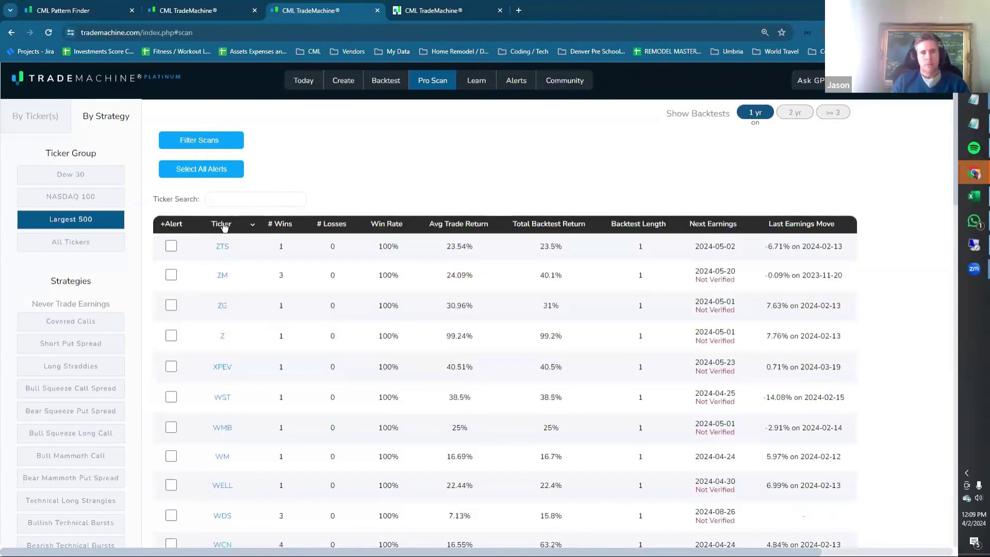
click(224, 226)
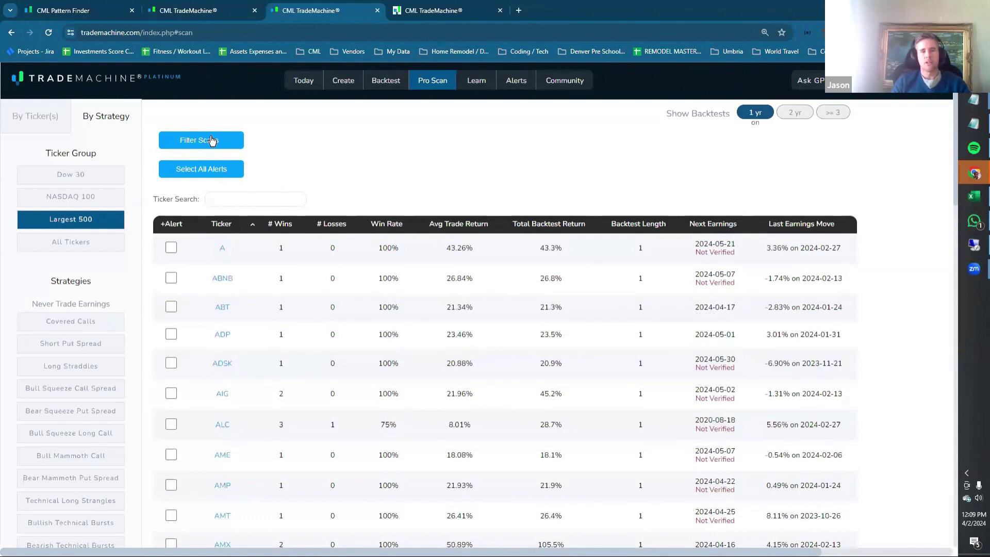
In Filter Scan Results, enter minimums of 70% win rate, 10% average return, 80% total return, and apply.
click(211, 141)
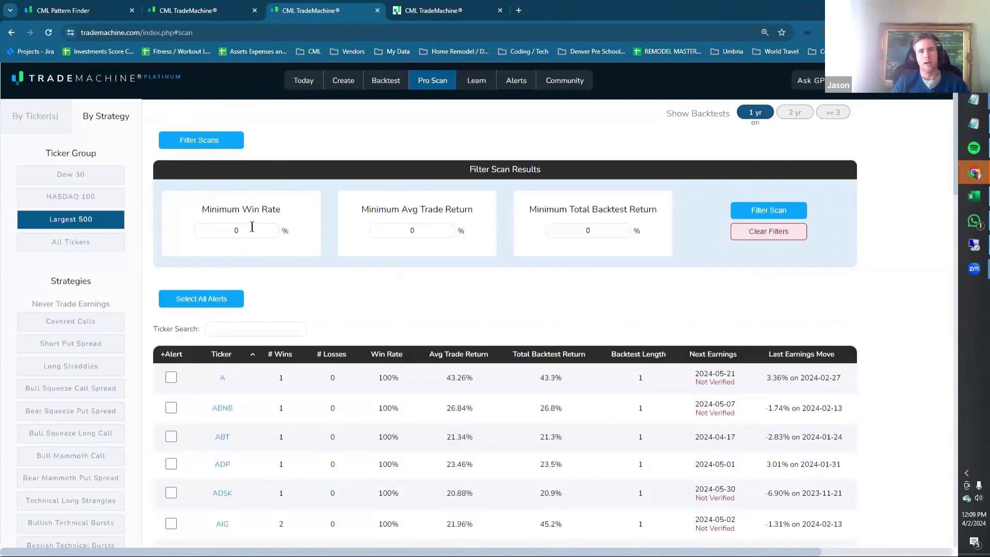
click(232, 227)
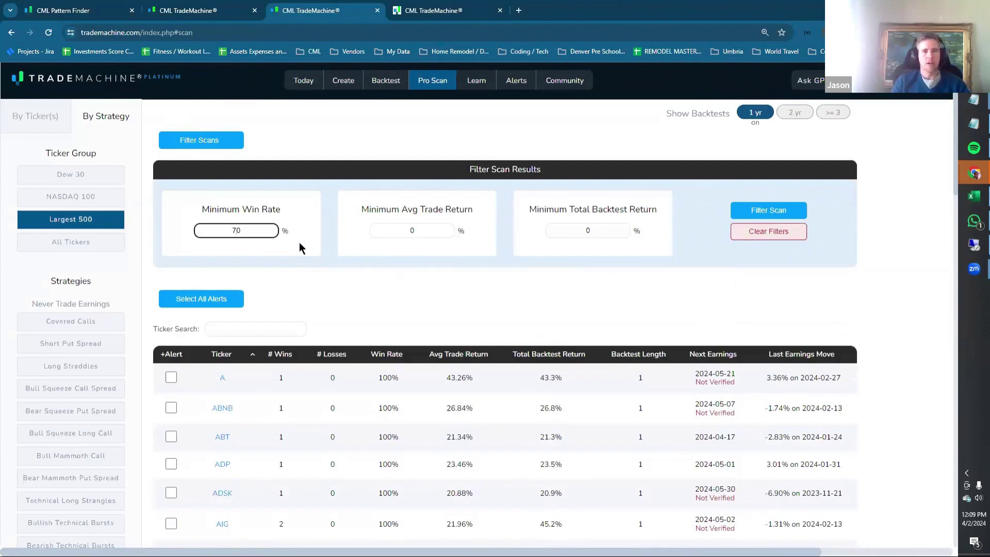
click(427, 318)
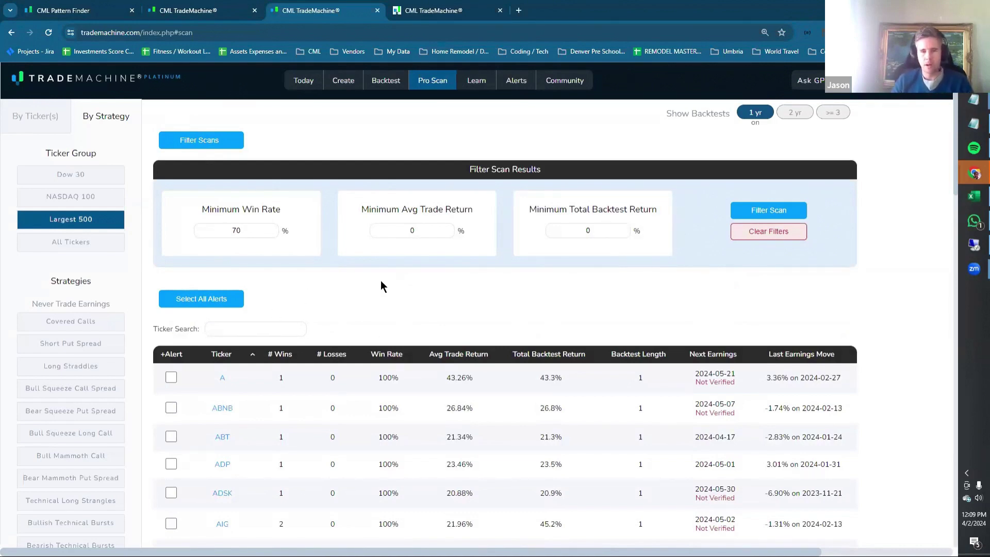
click(407, 232)
text(1)
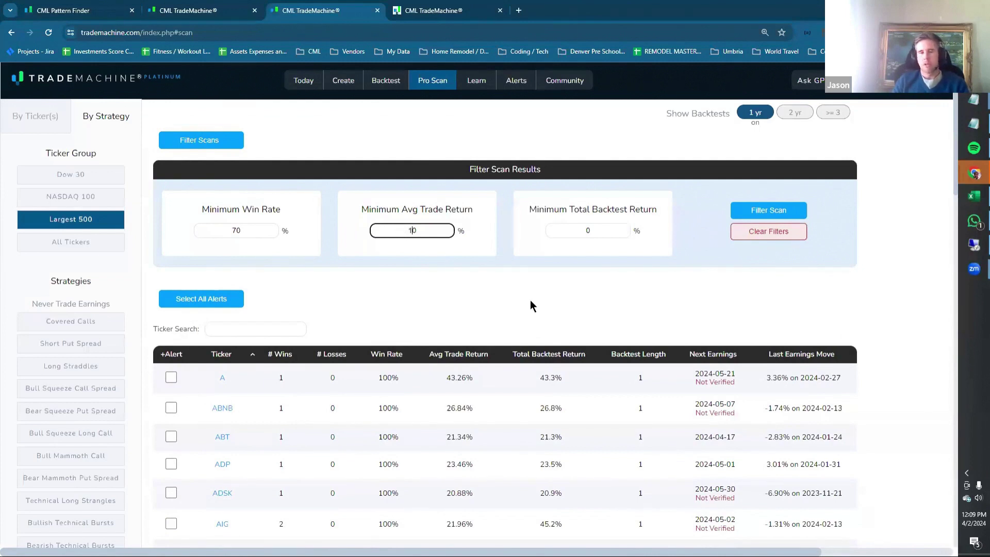
click(525, 305)
click(583, 231)
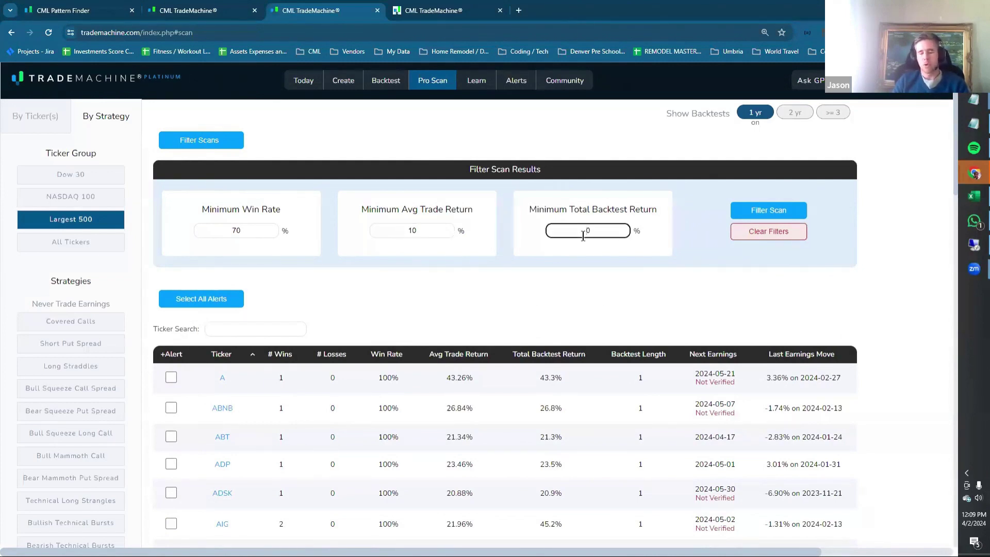
text(8)
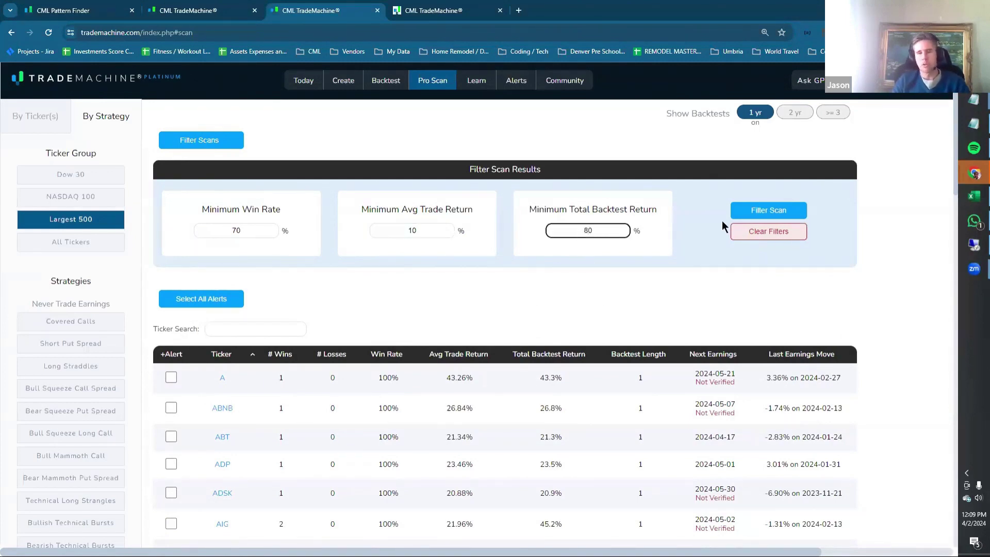
click(771, 210)
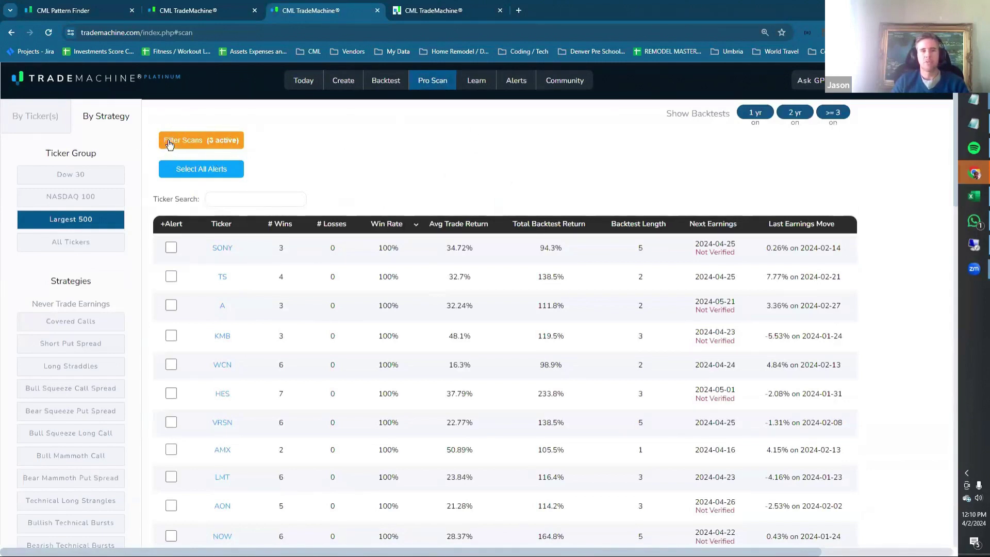
Review the filters, then sort by Total Backtest Return ascending so CRM at 81% leads.
click(211, 143)
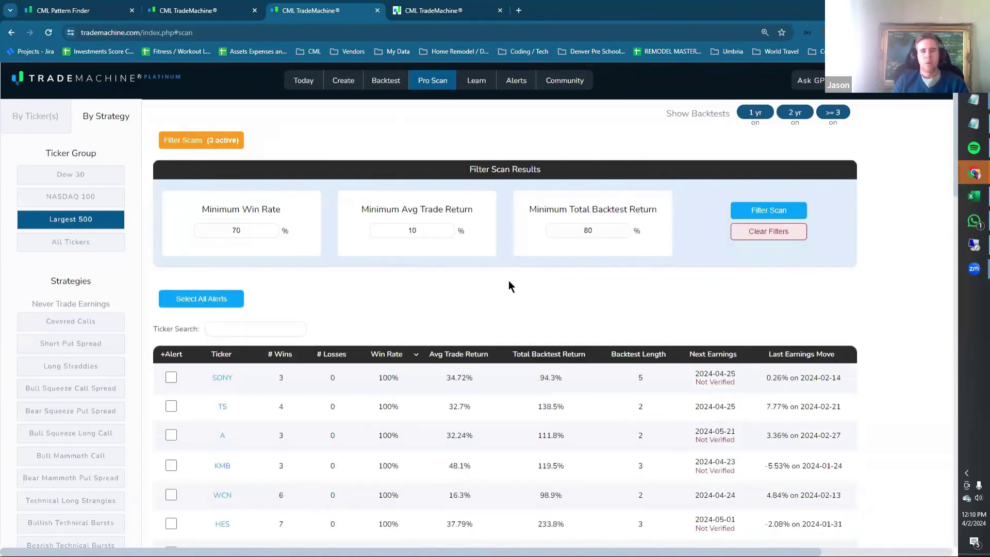
scroll(508, 283, down, 2)
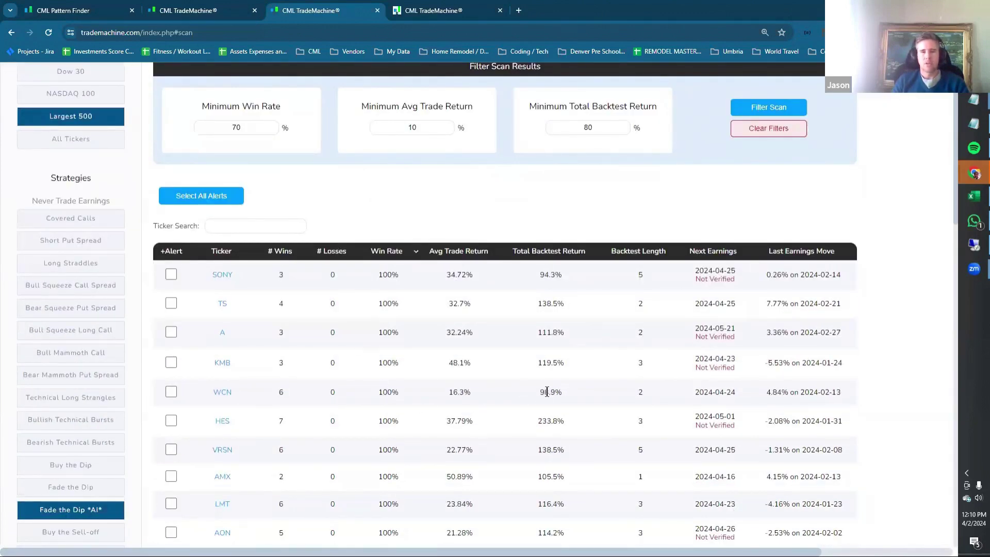
scroll(541, 336, up, 2)
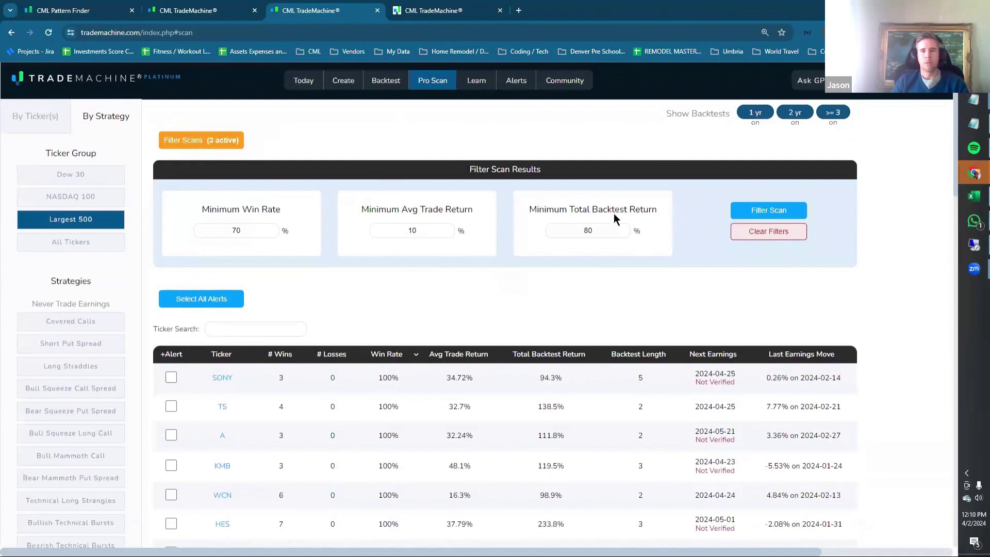
click(541, 354)
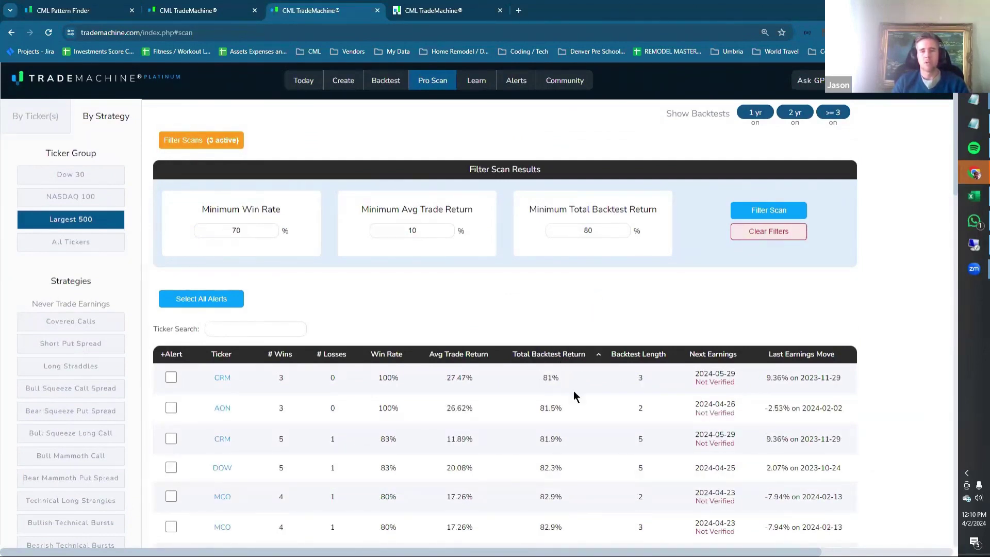
scroll(569, 407, down, 5)
scroll(566, 394, up, 5)
click(553, 352)
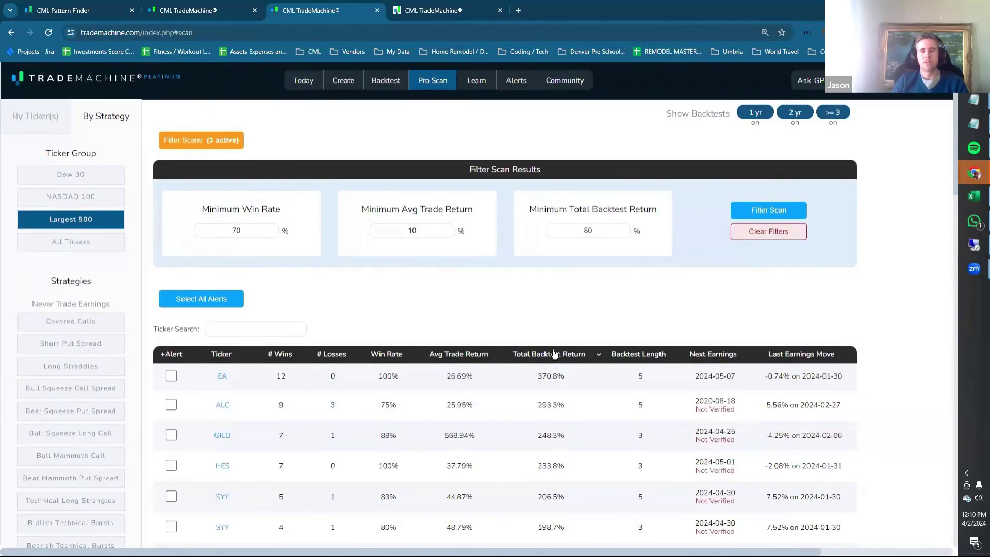
click(555, 357)
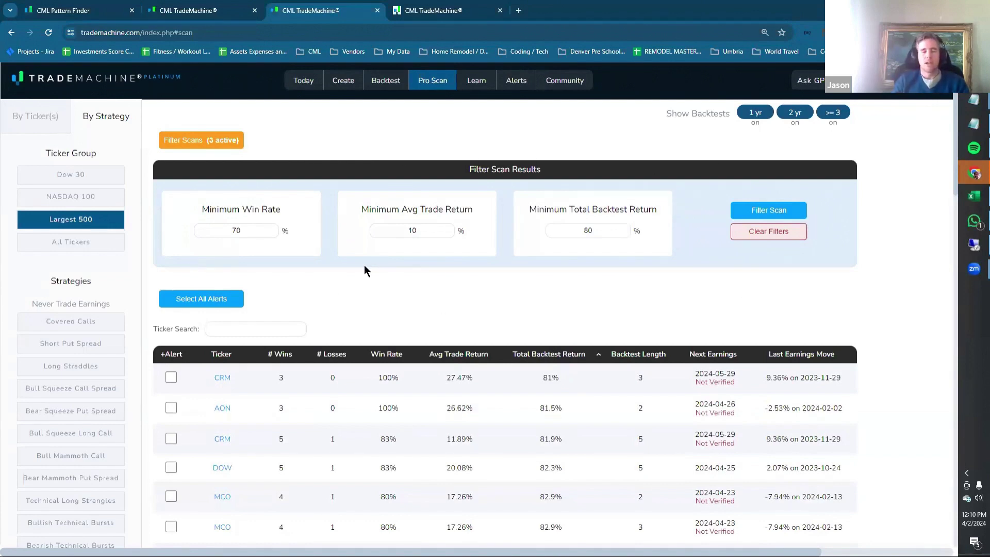
scroll(364, 264, down, 2)
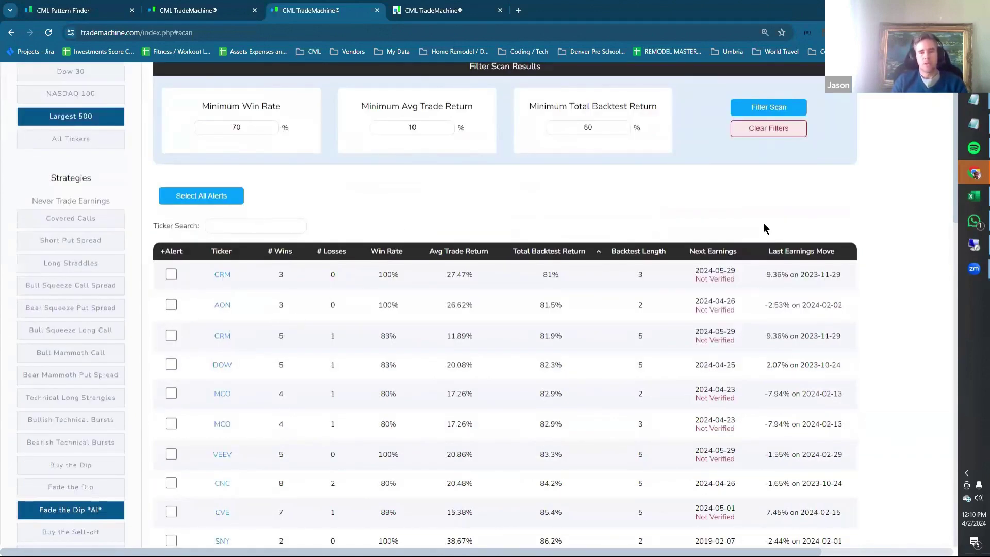
scroll(467, 324, up, 2)
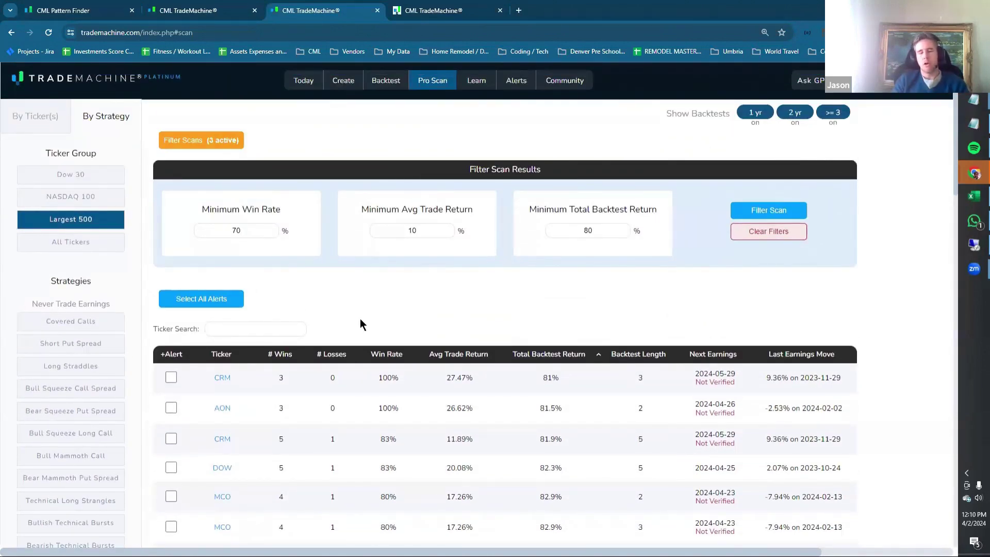
scroll(85, 338, down, 10)
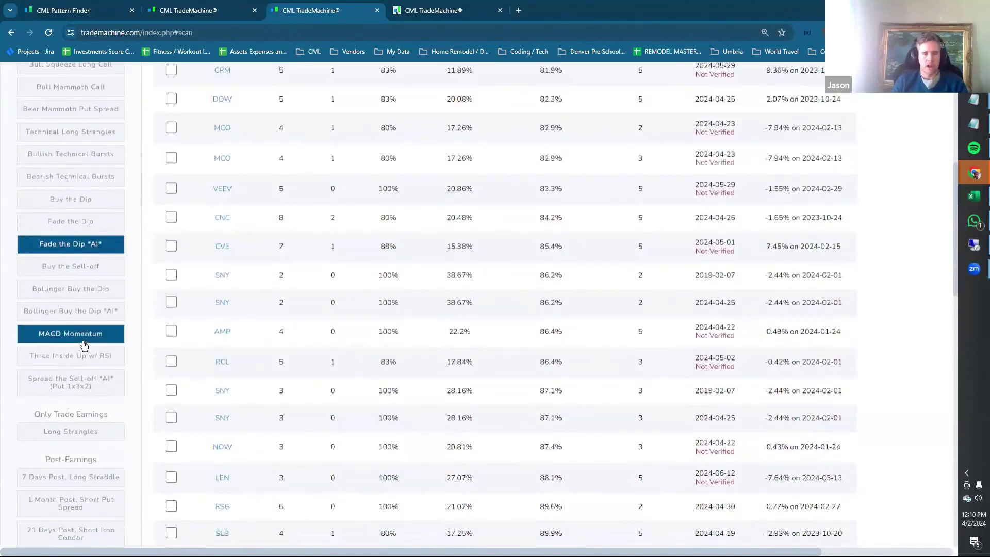
scroll(85, 345, up, 10)
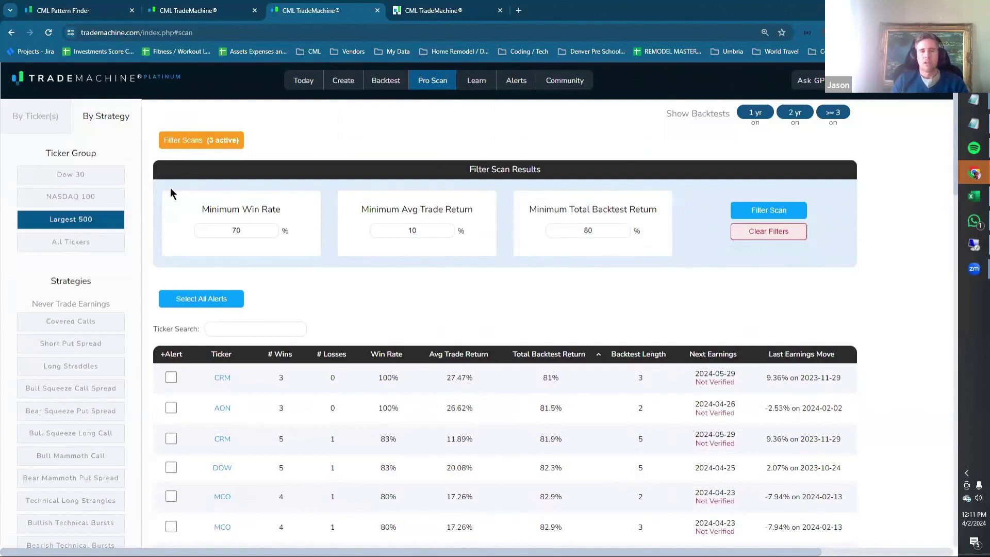
Switch the ticker group to NASDAQ 100, leaving ten results led by PCAR and EA.
click(93, 196)
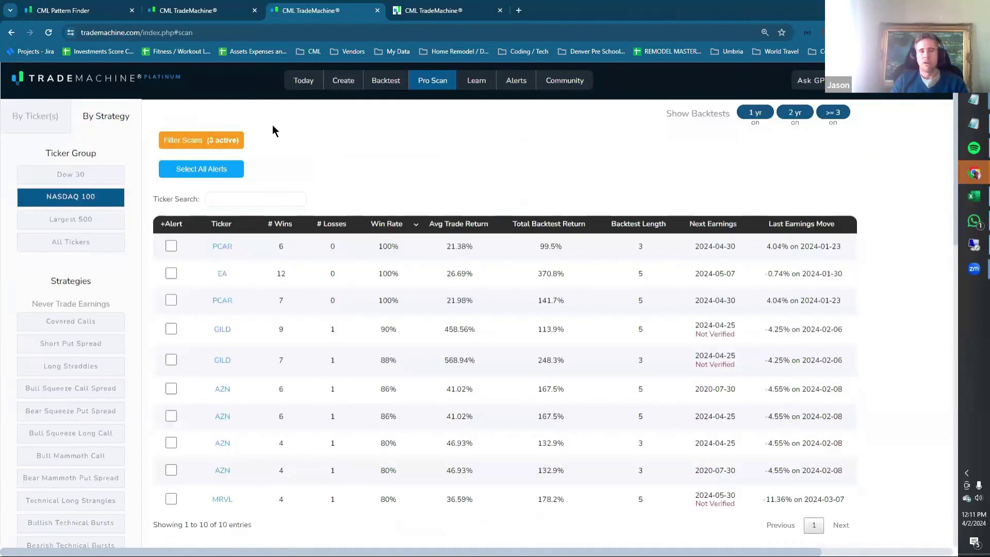
scroll(347, 233, down, 5)
scroll(348, 236, up, 5)
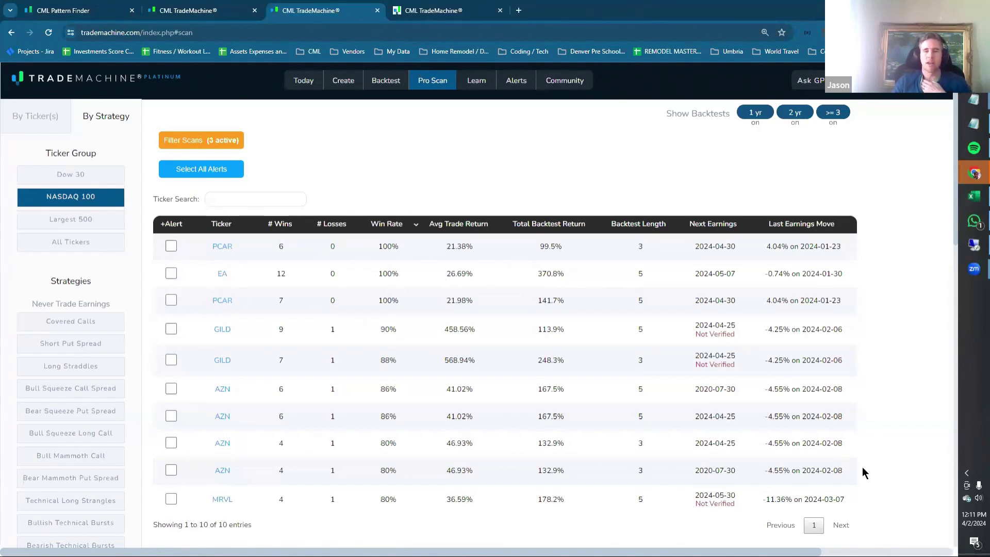
Select Long Straddles with the Largest 500 group and clear all scan result filters.
click(71, 366)
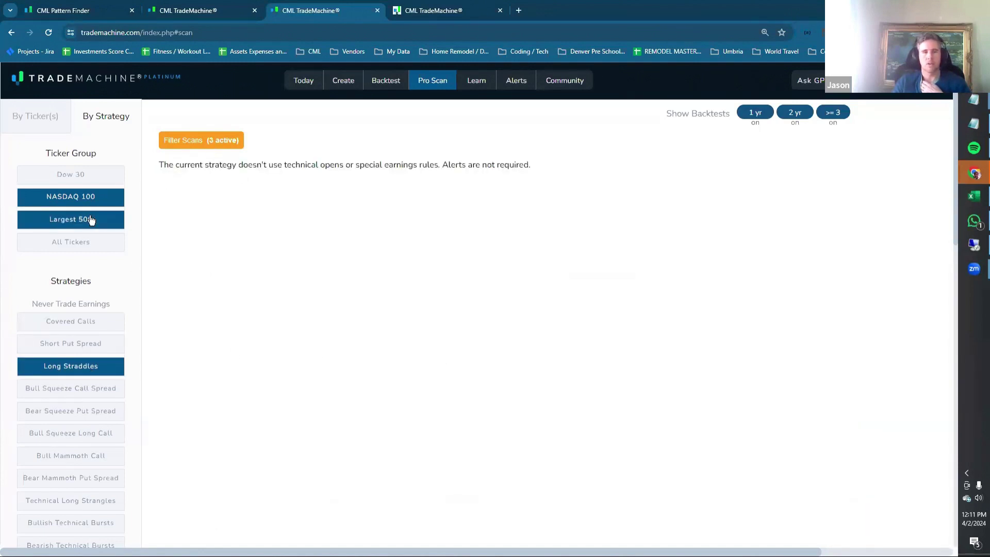
click(85, 221)
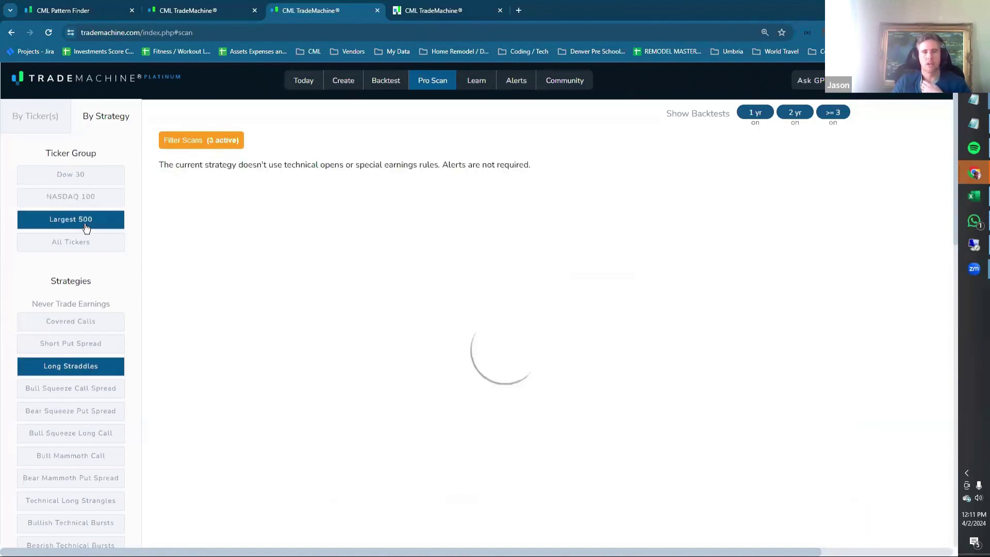
click(199, 140)
click(788, 230)
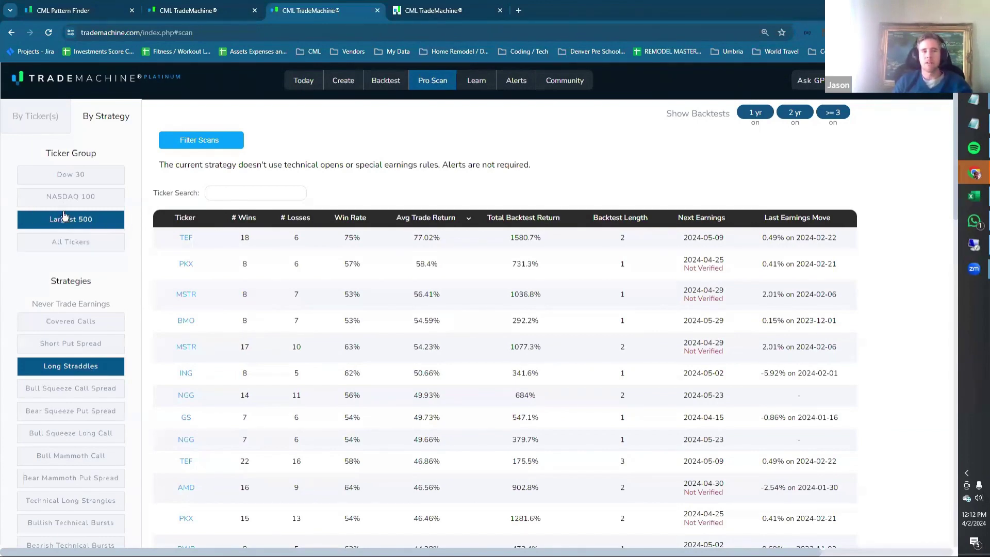
Browse the Long Straddles results and add Bull Squeeze Call Spread to the scan.
scroll(192, 245, down, 3)
scroll(194, 249, down, 7)
scroll(311, 404, up, 10)
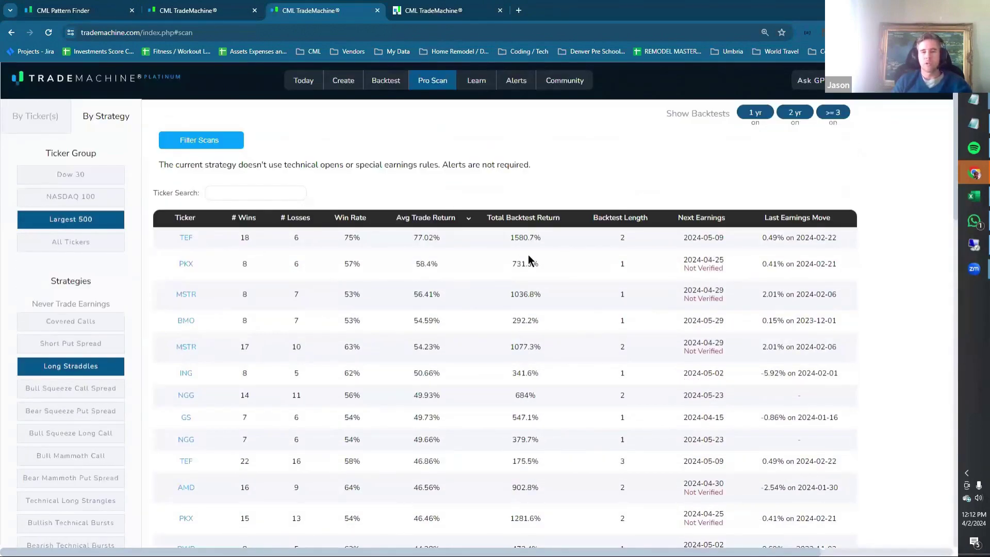
scroll(528, 259, down, 6)
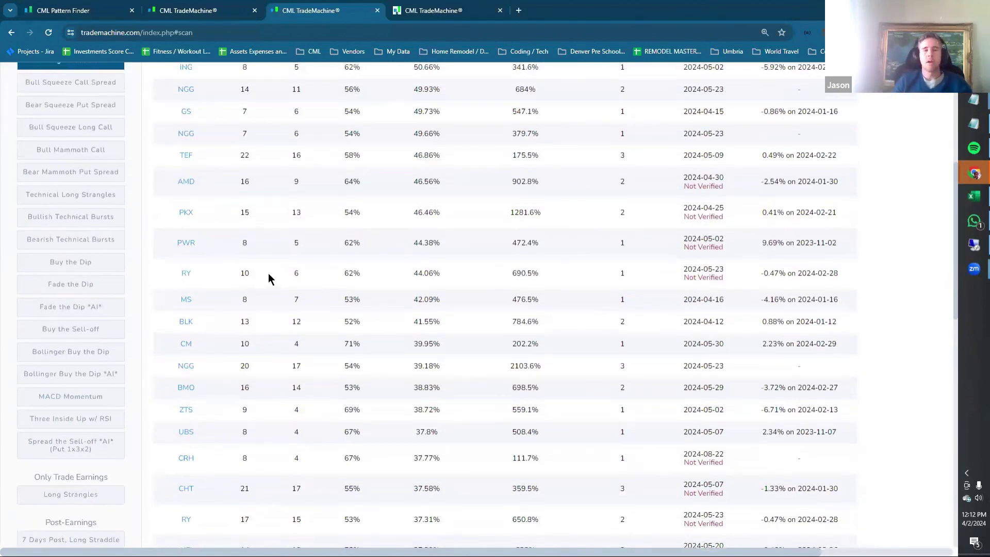
scroll(263, 274, up, 6)
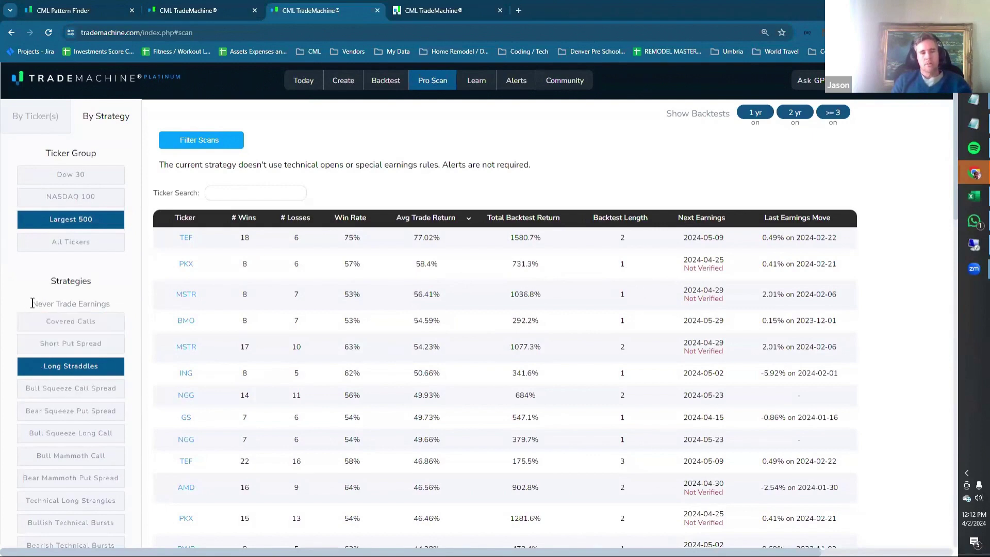
drag(32, 303, 110, 303)
click(121, 302)
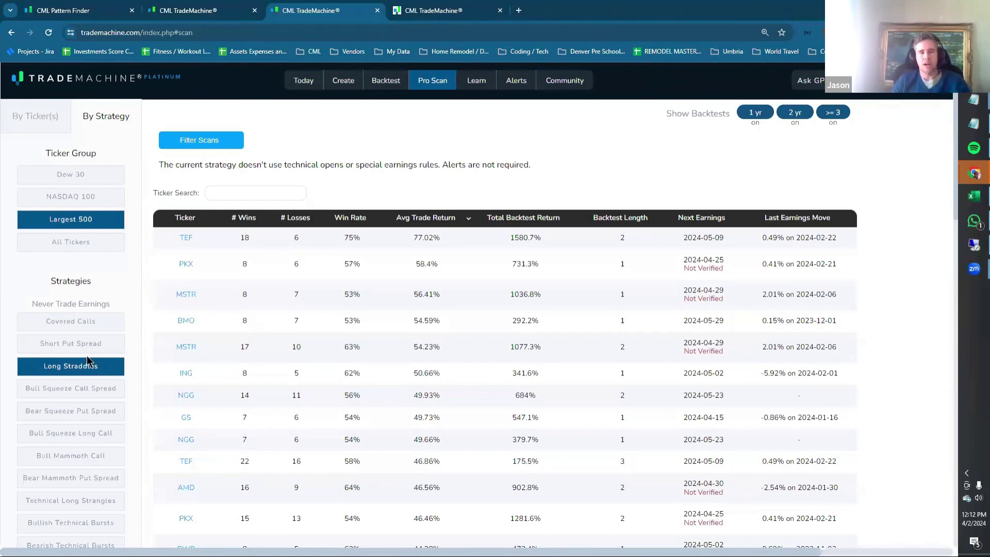
click(88, 389)
scroll(89, 387, down, 4)
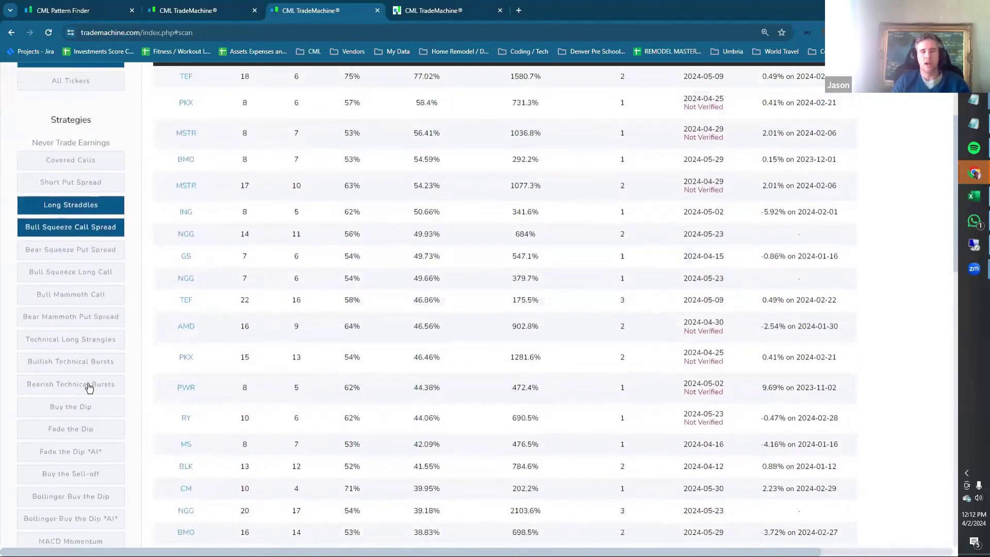
scroll(88, 387, up, 3)
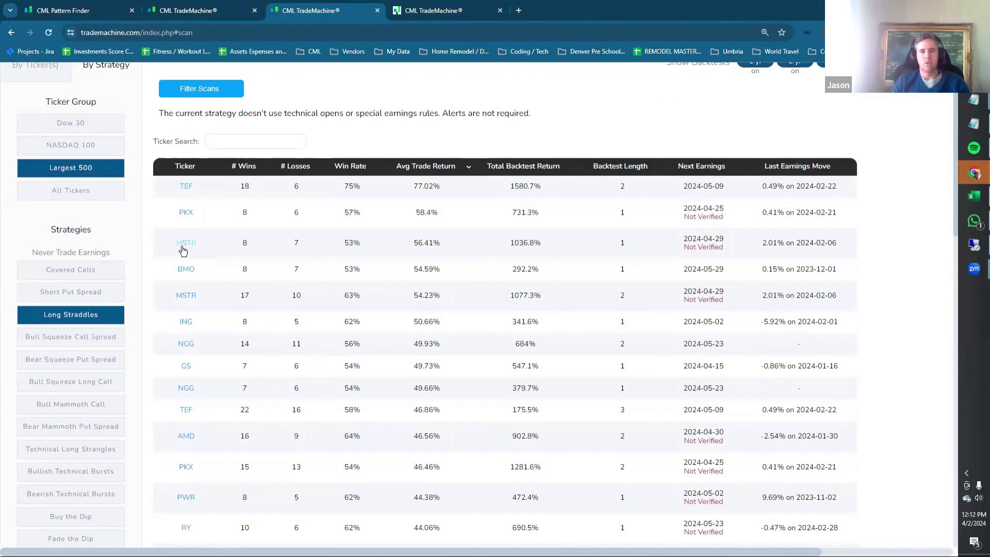
scroll(182, 227, down, 2)
Open the PWR Long Straddle backtest in a new tab.
click(187, 394)
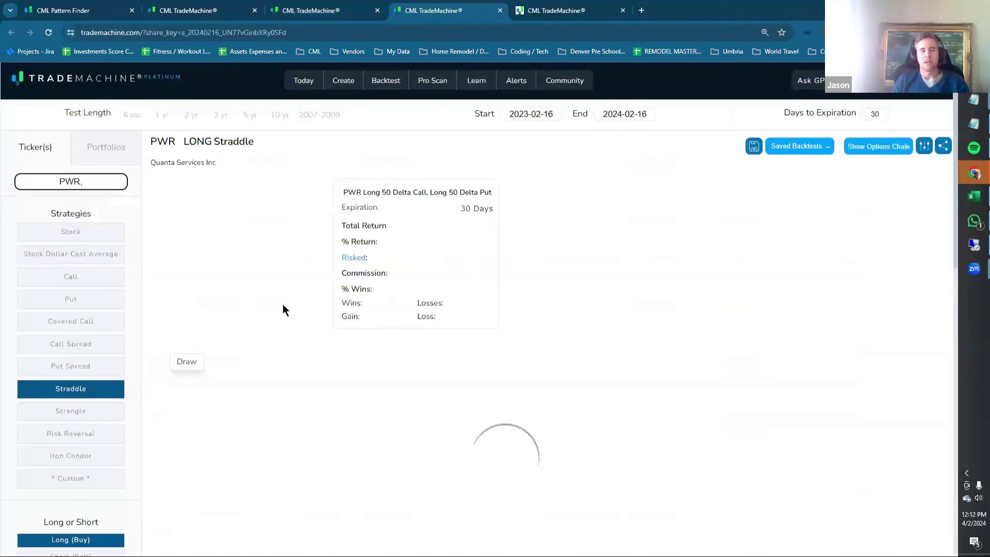
scroll(548, 238, down, 7)
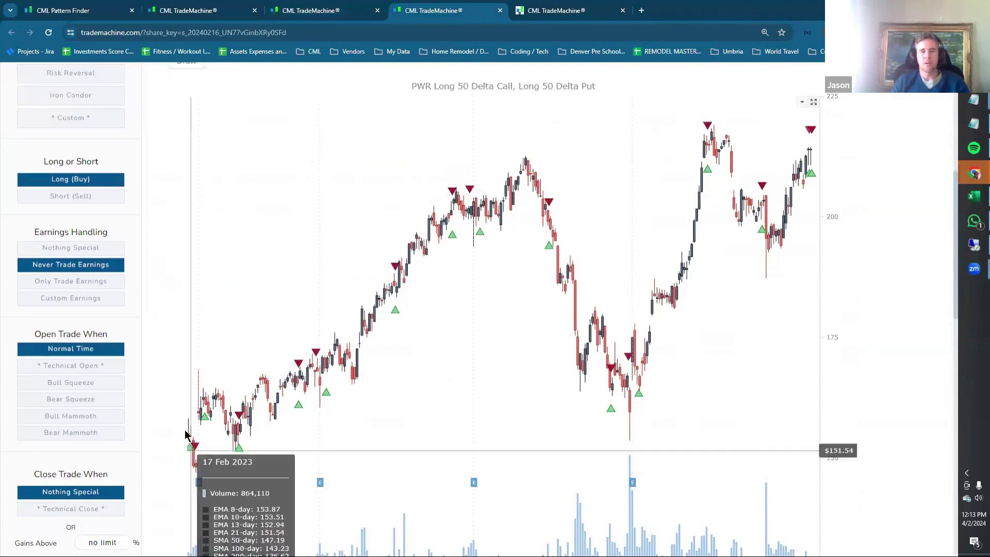
scroll(50, 425, down, 7)
scroll(141, 308, up, 14)
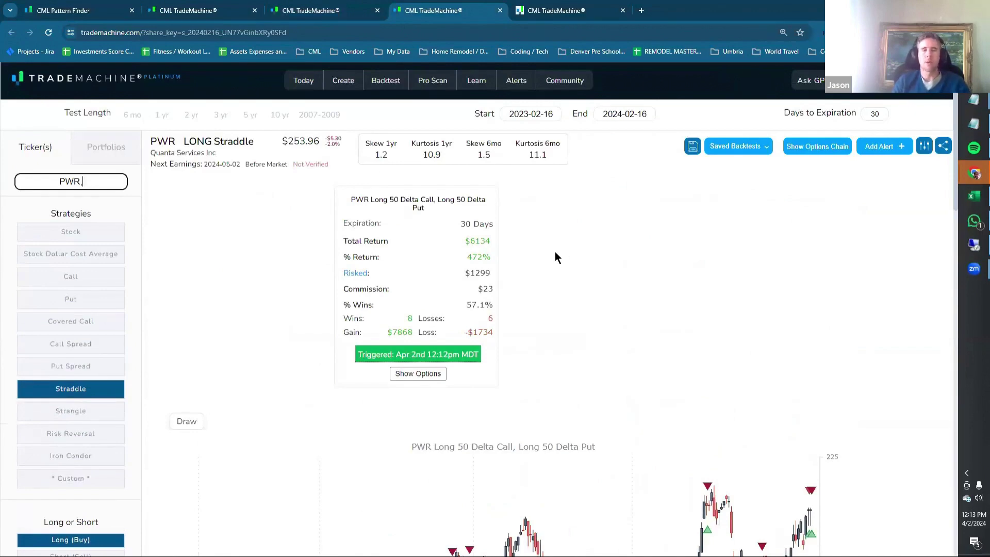
Highlight the strategy note on Pro Scan, then return to the loaded PWR backtest showing its triggered status.
click(326, 11)
scroll(352, 330, up, 5)
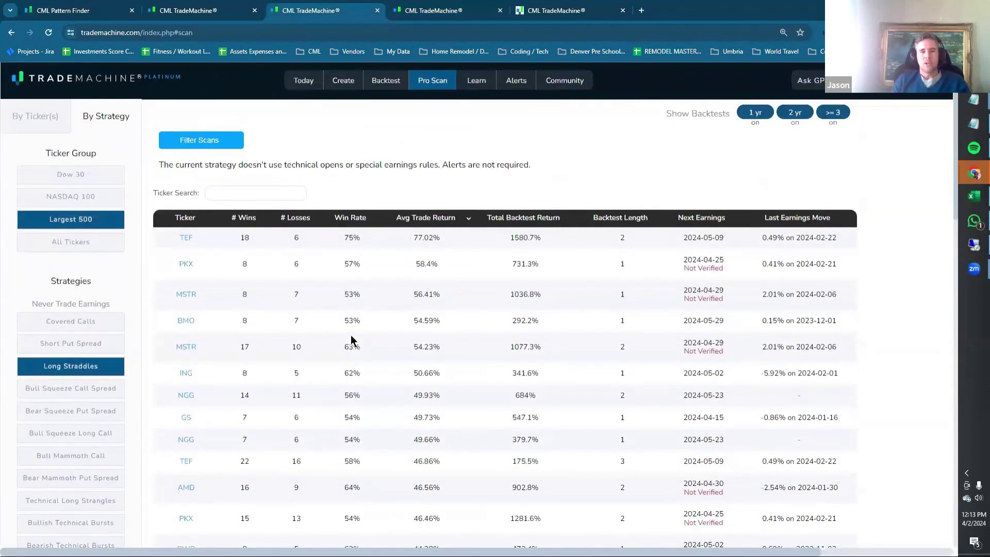
drag(421, 165, 534, 171)
click(536, 169)
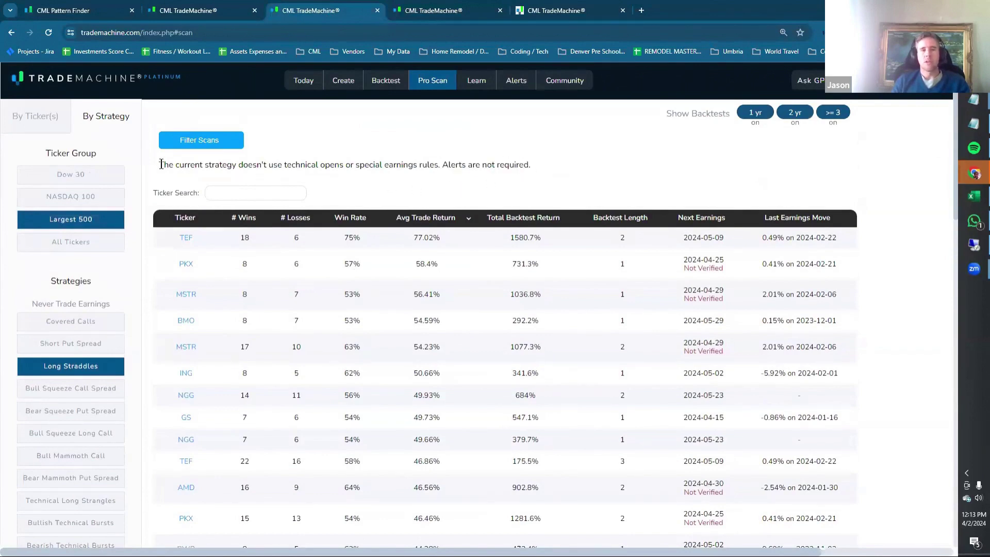
drag(161, 164, 523, 161)
click(440, 11)
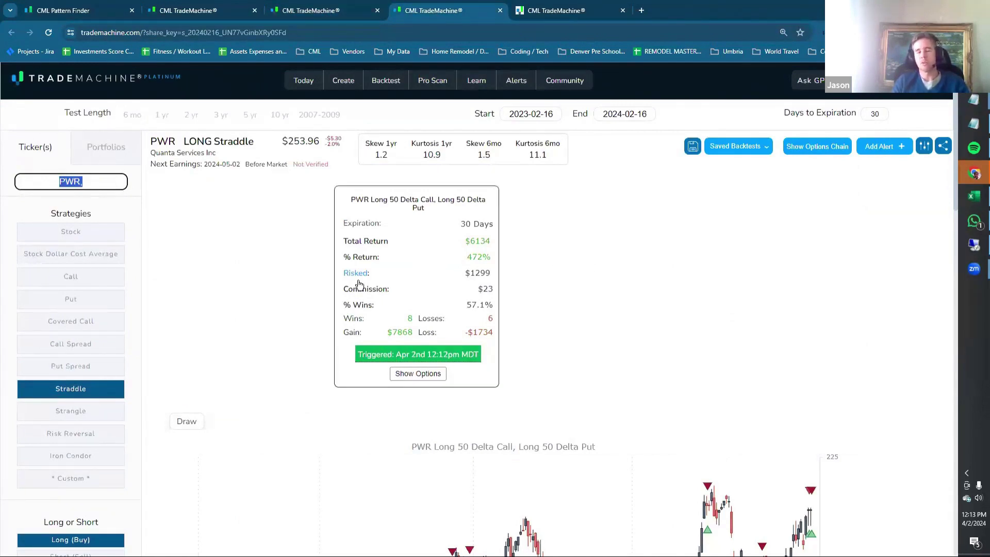
mouse_move(426, 353)
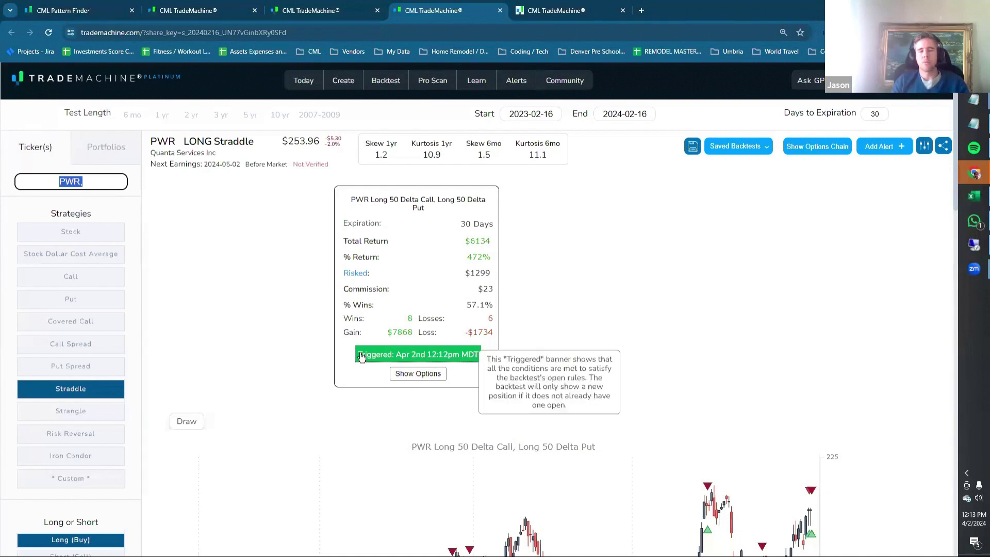
Expand the PWR straddle trade to show its call and put legs, accepting the disclaimer.
click(426, 376)
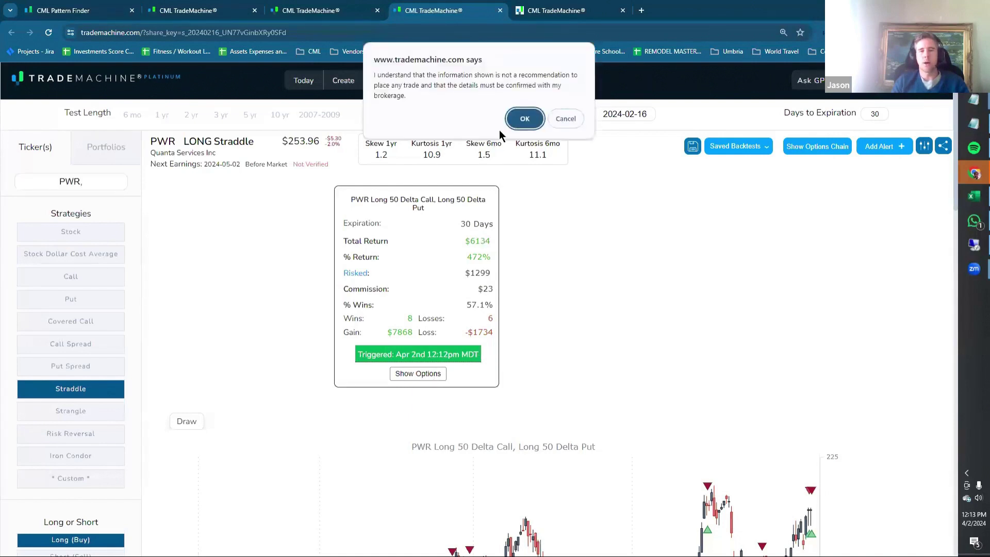
click(519, 120)
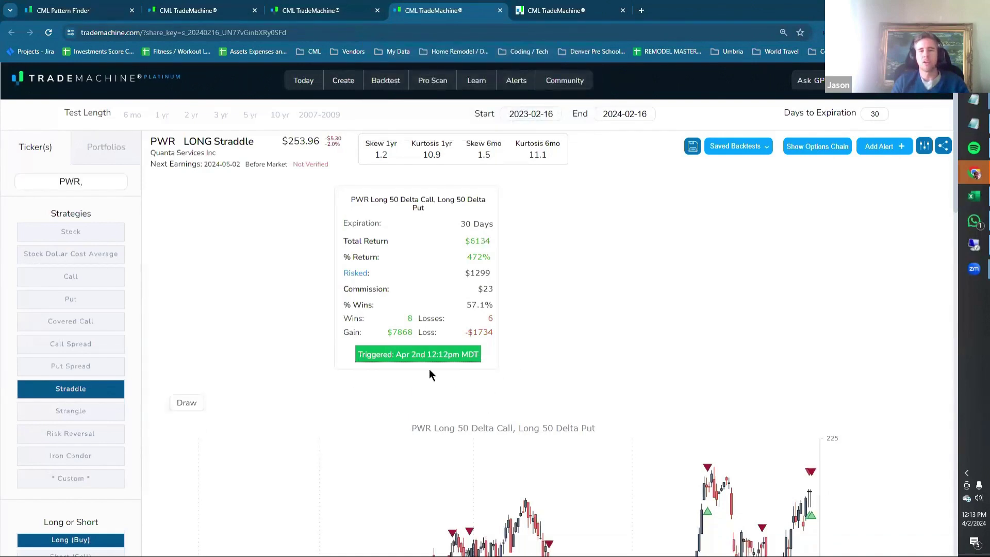
click(417, 354)
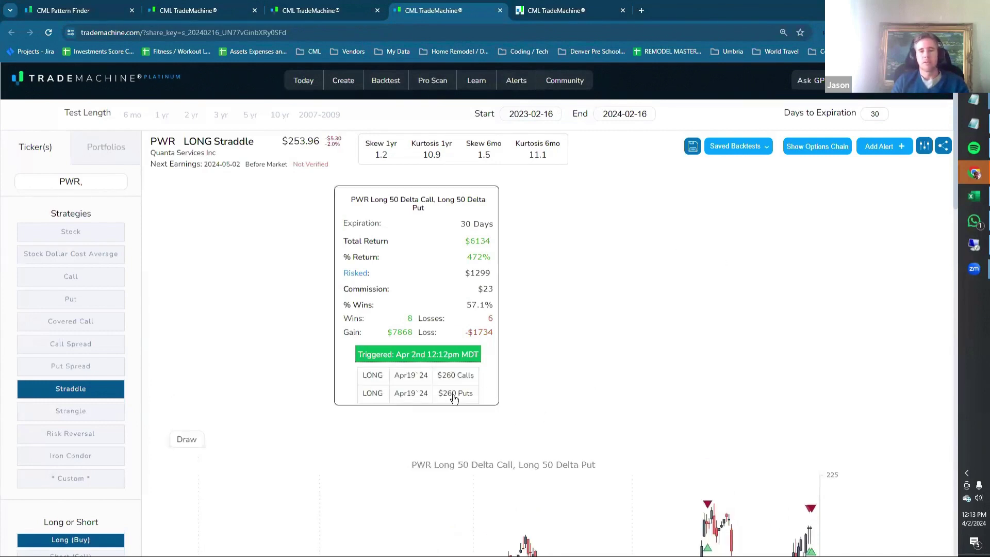
mouse_move(442, 353)
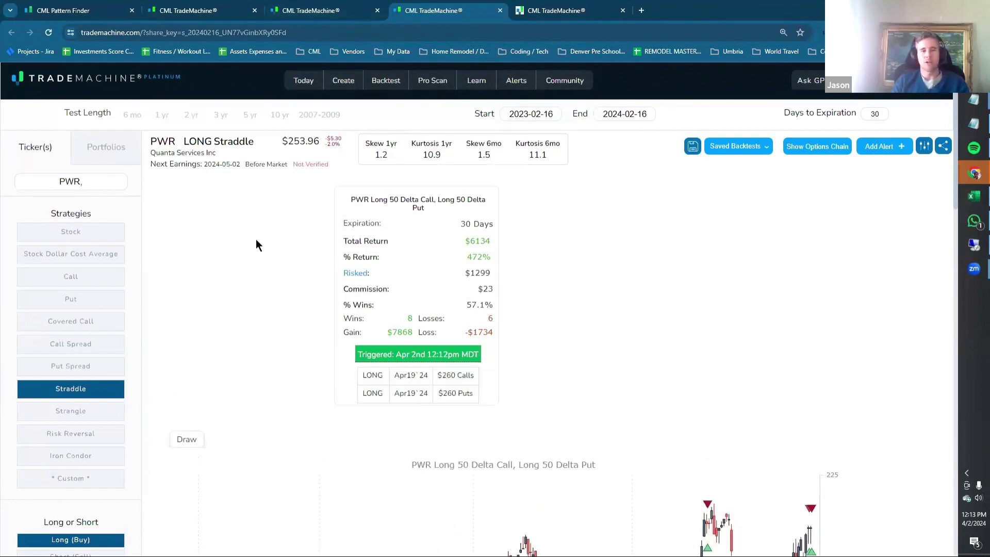
Flip between the Pro Scan results and the PWR Long Straddle backtest, finishing on Pro Scan.
key(ctrl+shift+Tab)
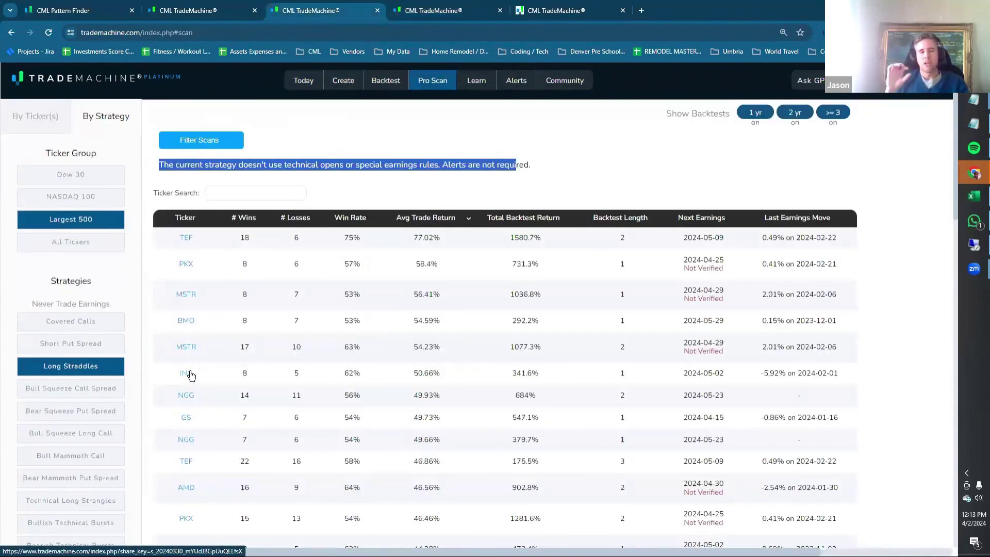
scroll(125, 451, down, 4)
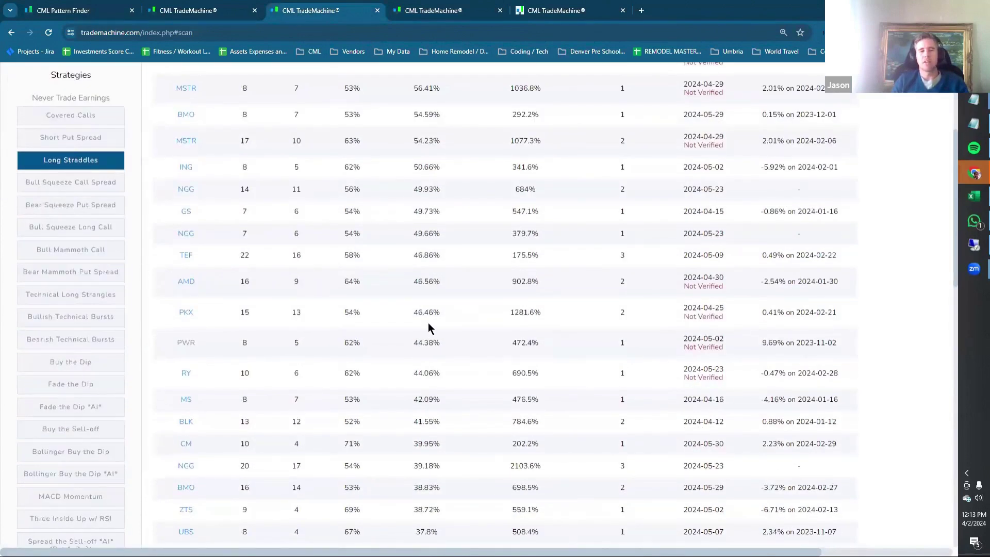
scroll(427, 326, up, 5)
click(434, 11)
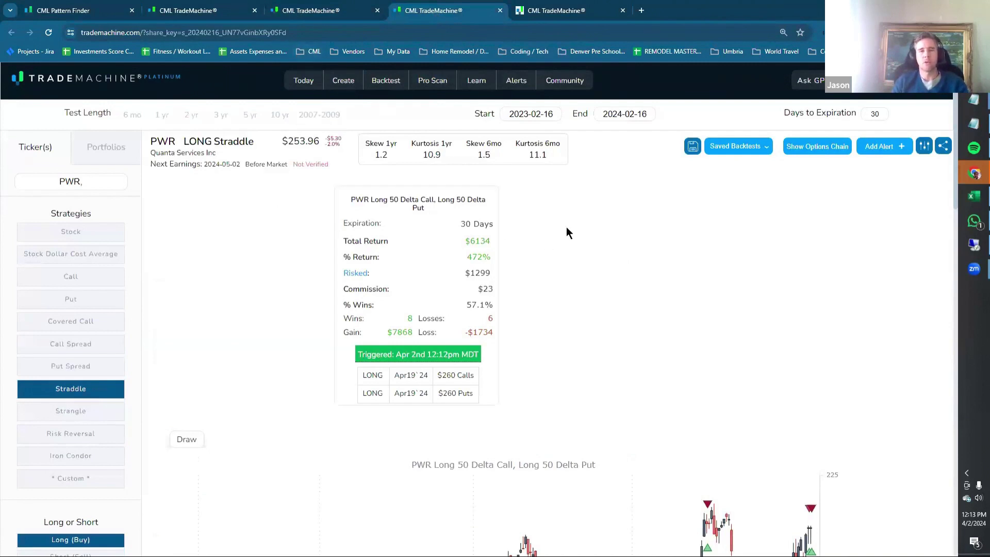
click(319, 11)
click(436, 10)
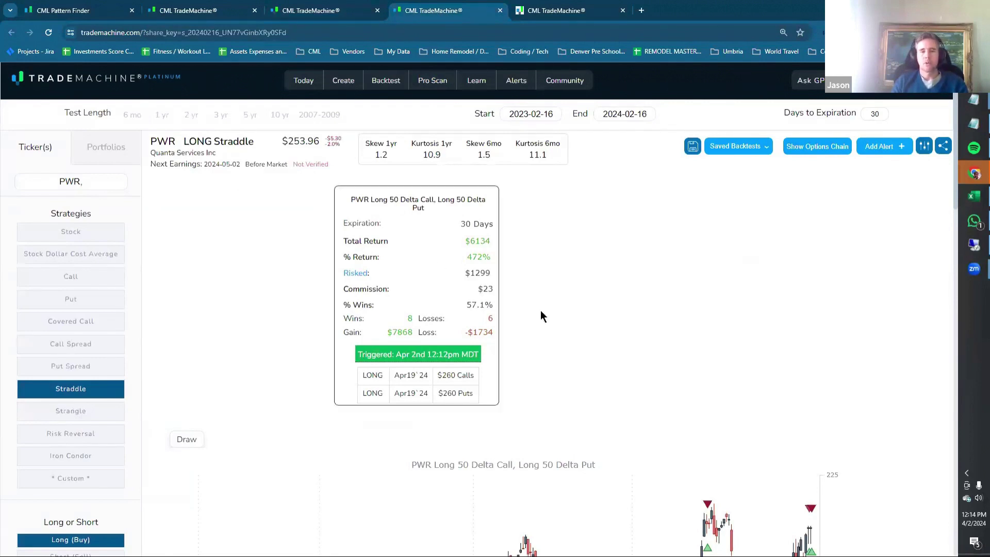
click(328, 11)
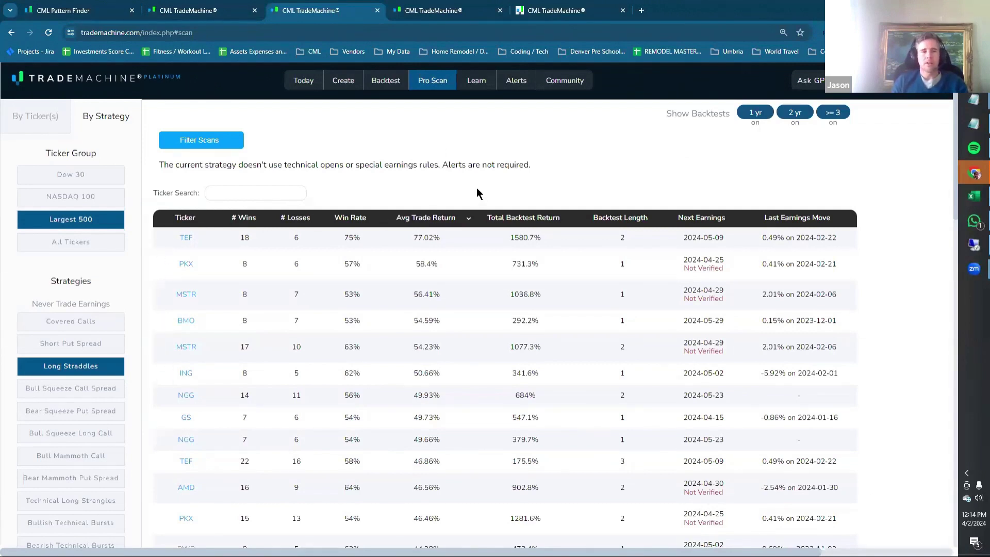
Scan with Fade the Dip and sort by average trade return, highest first.
scroll(150, 277, down, 8)
scroll(155, 290, up, 8)
scroll(155, 290, down, 2)
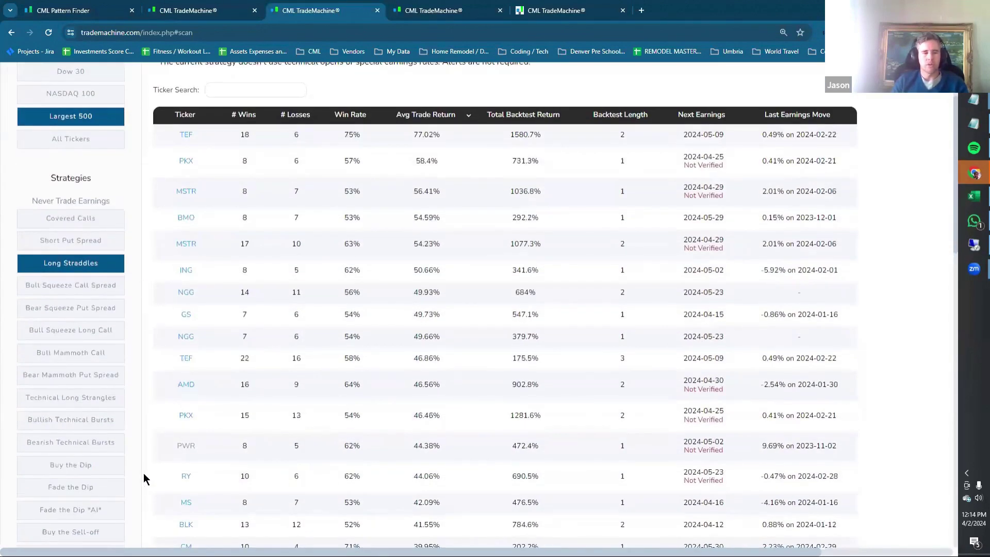
click(72, 489)
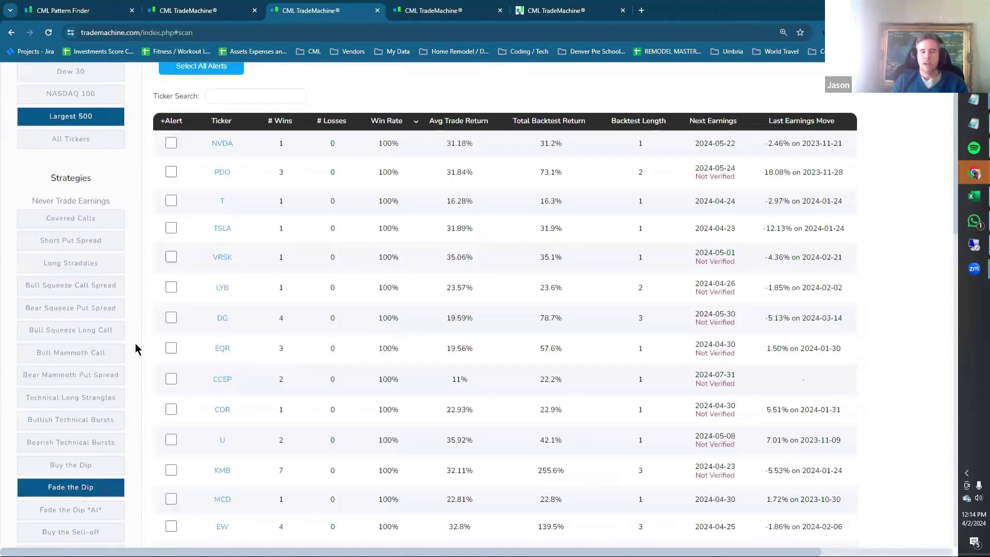
scroll(351, 281, up, 2)
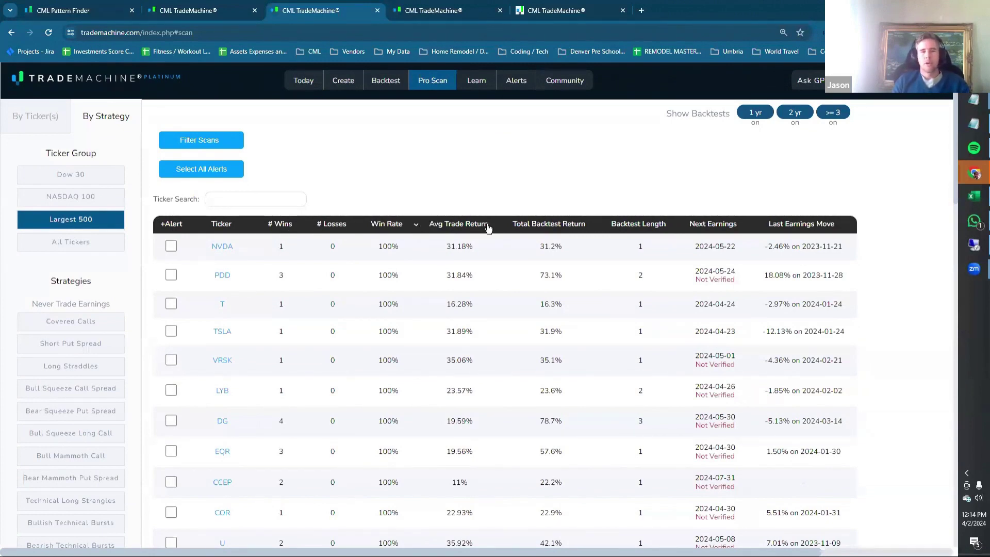
click(449, 224)
click(449, 224)
scroll(451, 274, down, 5)
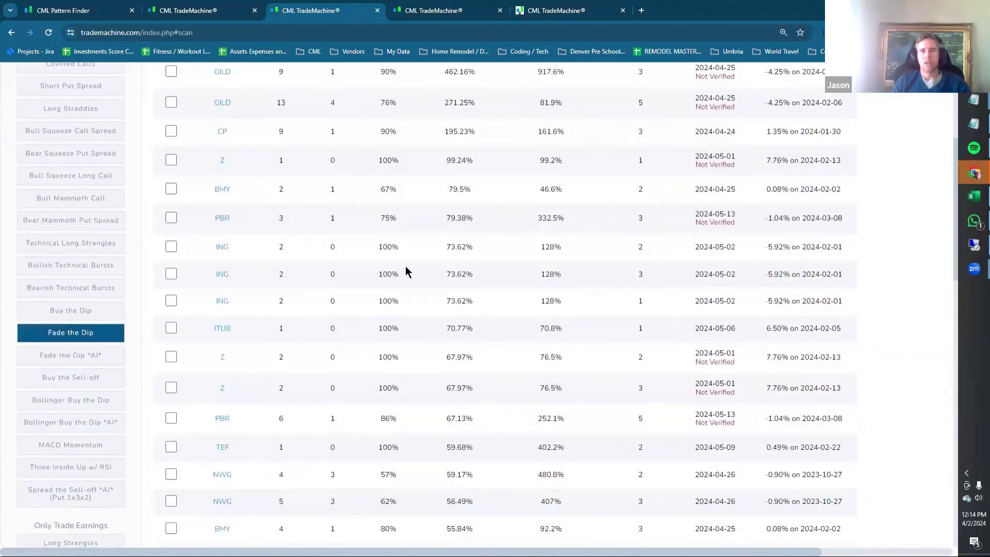
Tick alerts for the GILD, CP and BMY rows.
click(171, 101)
click(171, 131)
click(172, 189)
scroll(476, 376, up, 5)
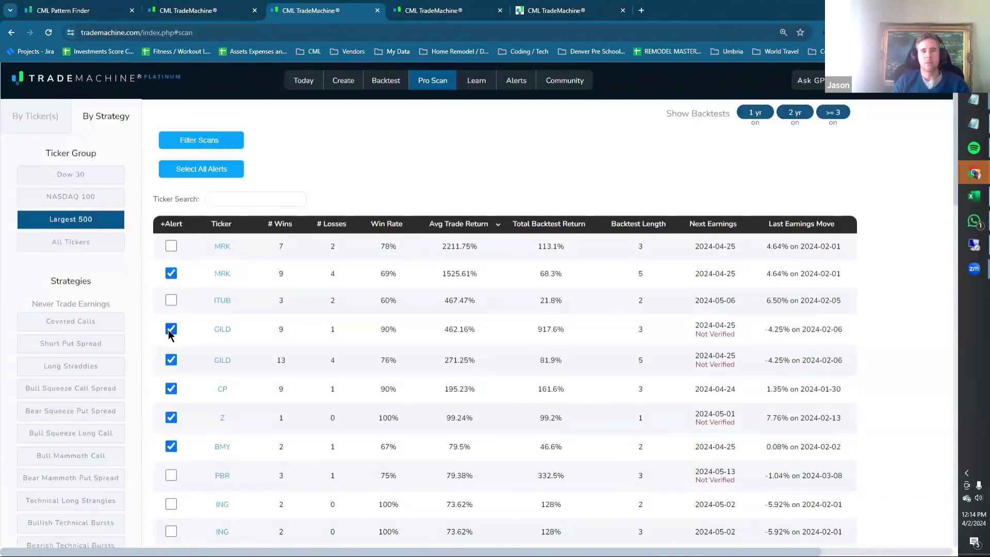
Untick the GILD alert, select all alerts, then clear every alert selection.
click(171, 329)
click(200, 164)
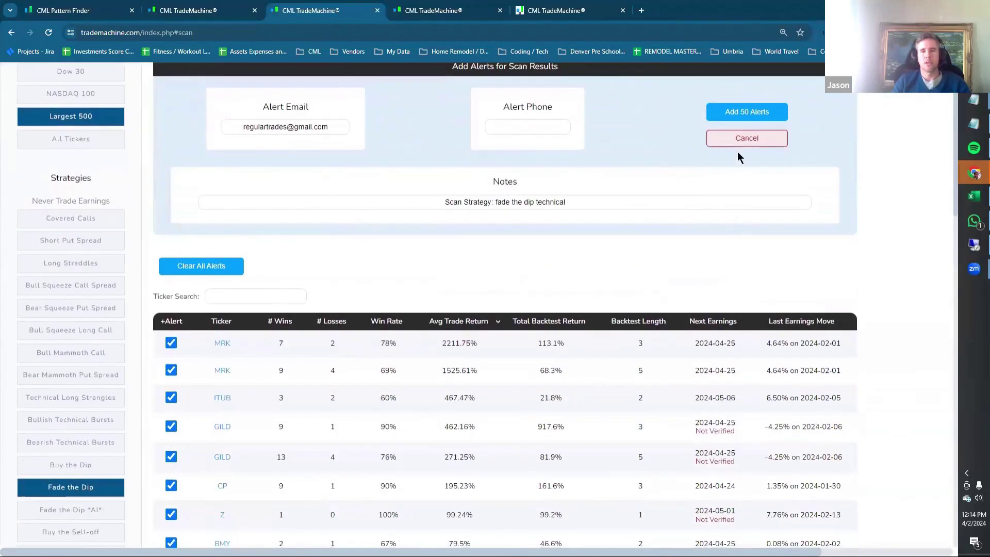
scroll(463, 314, up, 2)
click(201, 367)
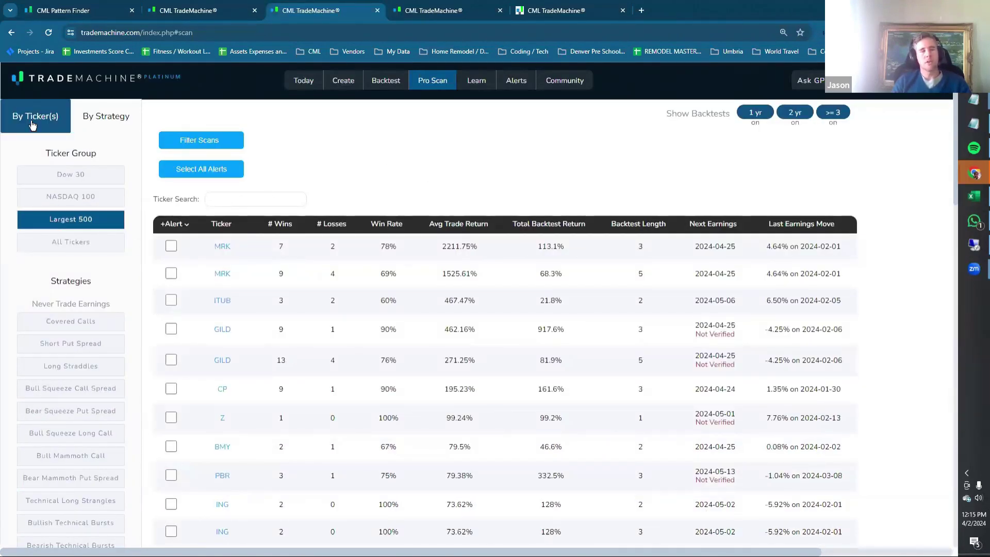
Try the Buy the Dip and Fade the Dip *AI* strategies, then switch to By Ticker(s).
scroll(77, 340, down, 5)
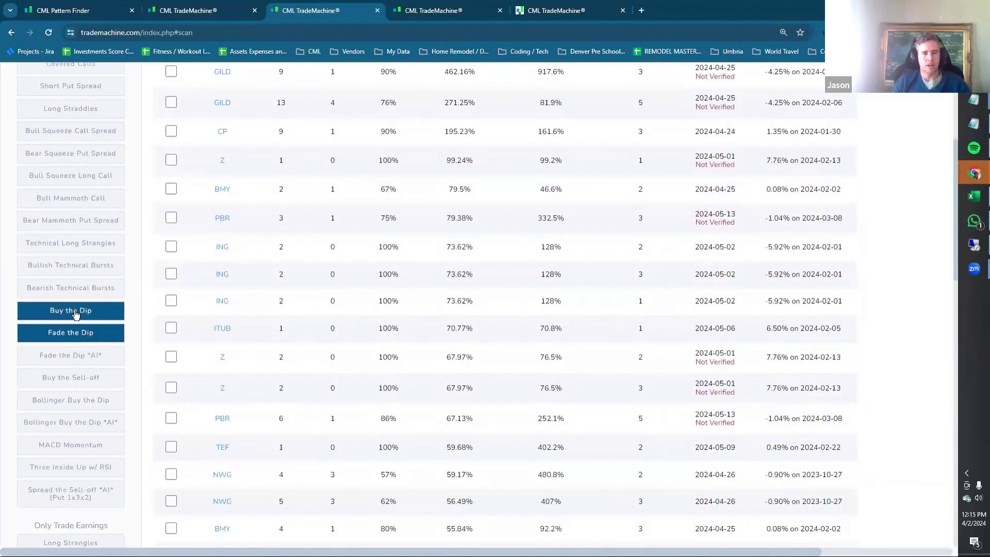
click(75, 311)
click(82, 354)
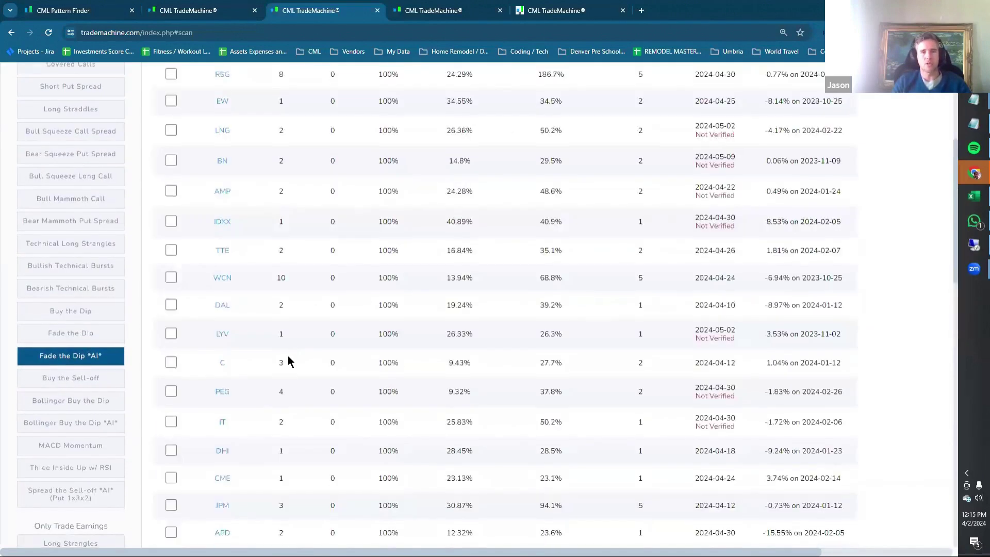
scroll(287, 361, up, 5)
click(16, 119)
Enter the tickers AMD AAPL NVDA and run the scan.
click(81, 179)
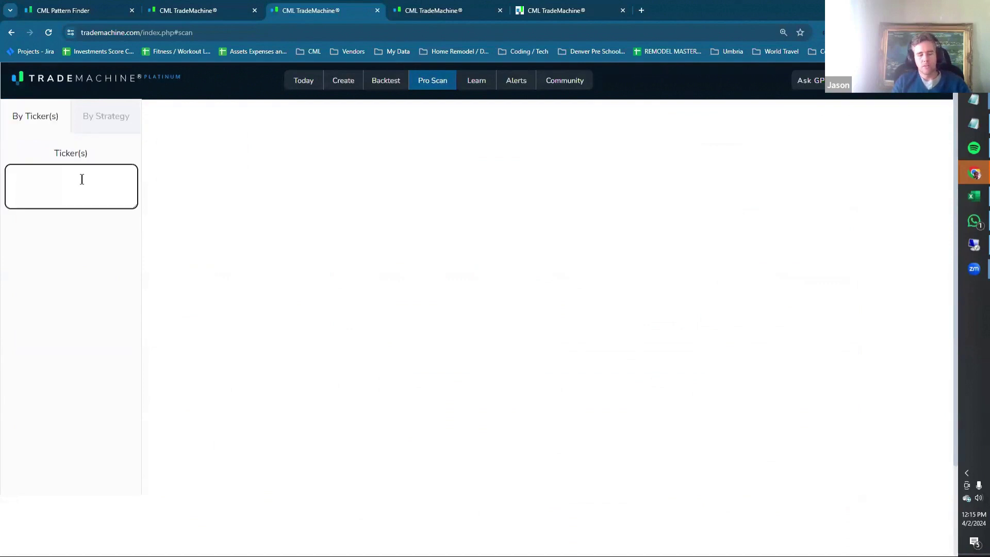
text(AMD AAPL NVDA)
key(Return)
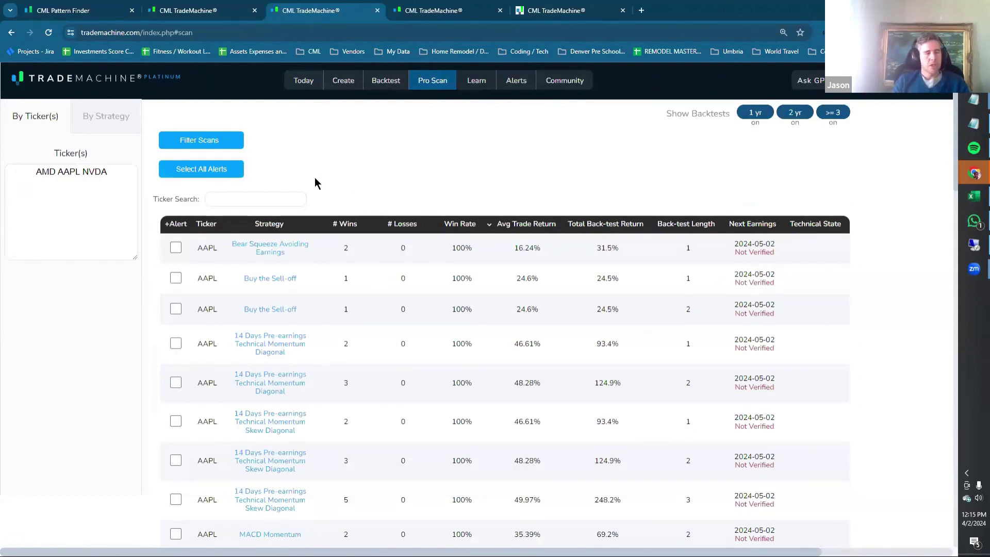
Apply a Minimum Win Rate filter to the scan results.
click(211, 147)
click(430, 230)
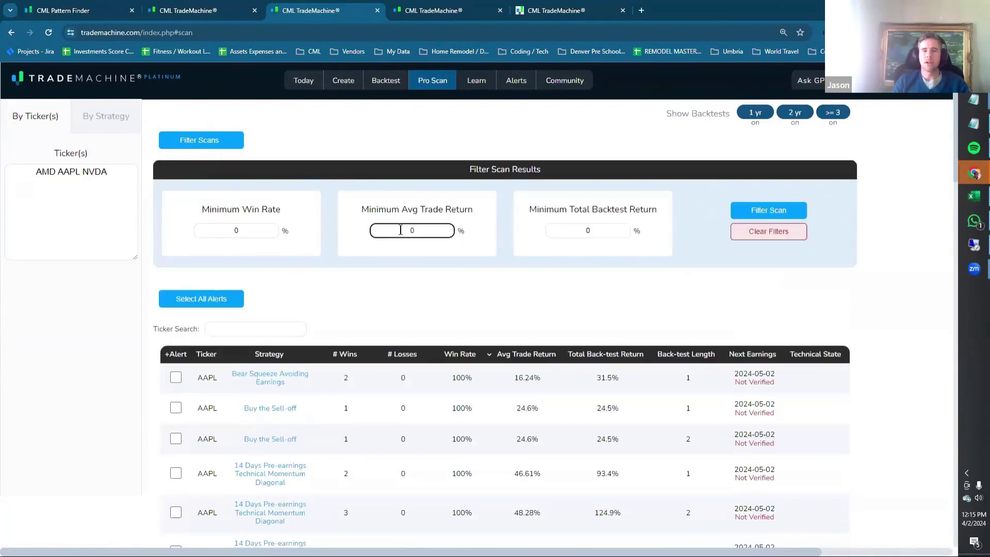
click(235, 230)
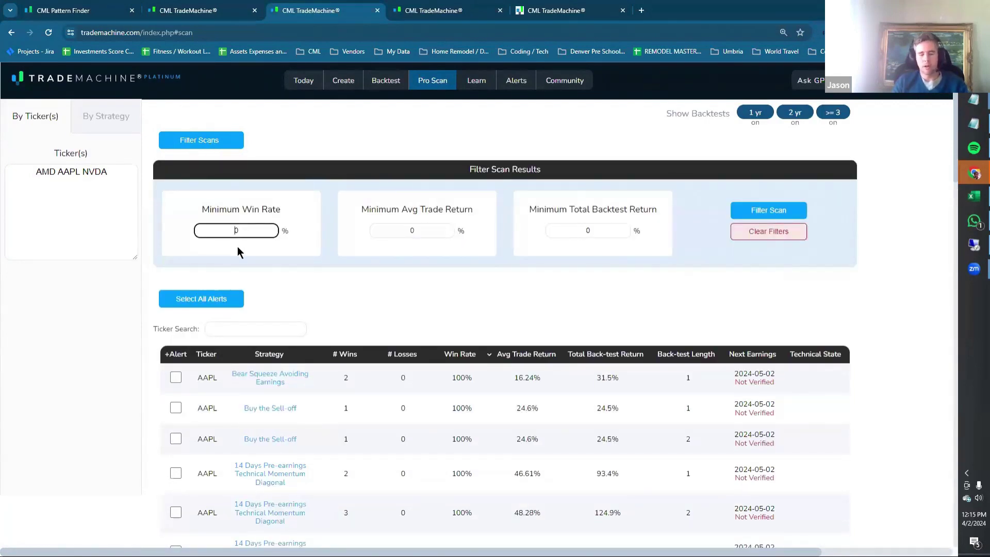
key(Return)
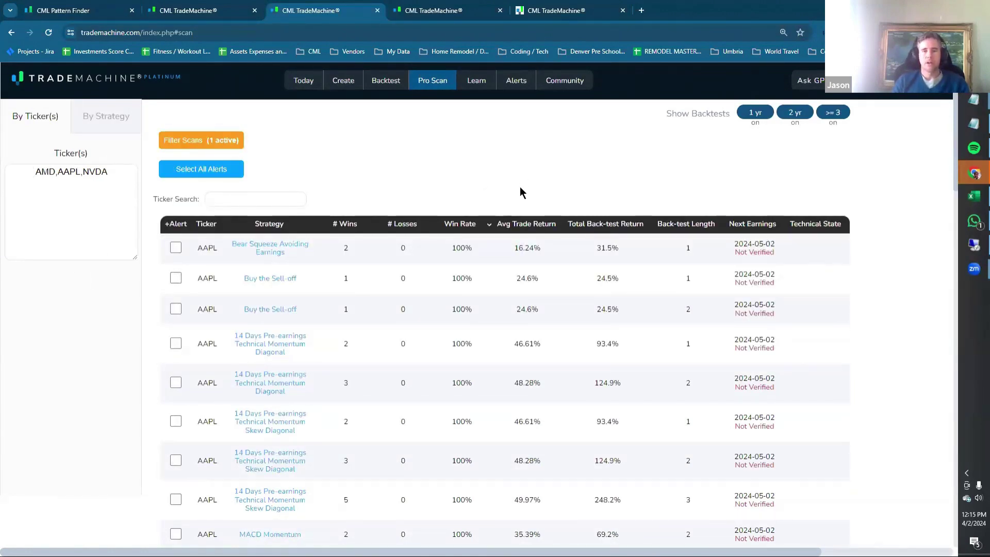
scroll(520, 204, down, 10)
scroll(361, 212, up, 10)
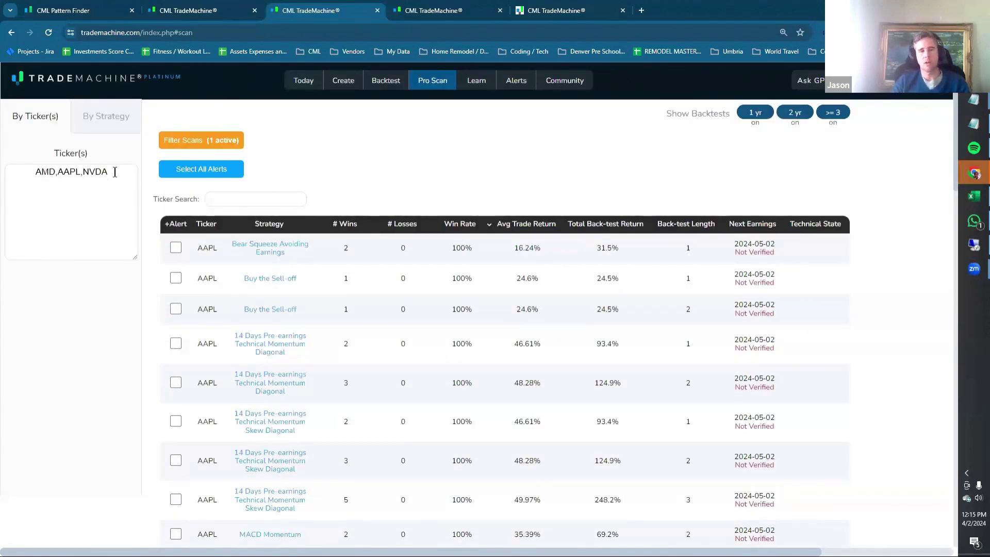
Replace the commas between tickers in the ticker list with spaces.
click(84, 170)
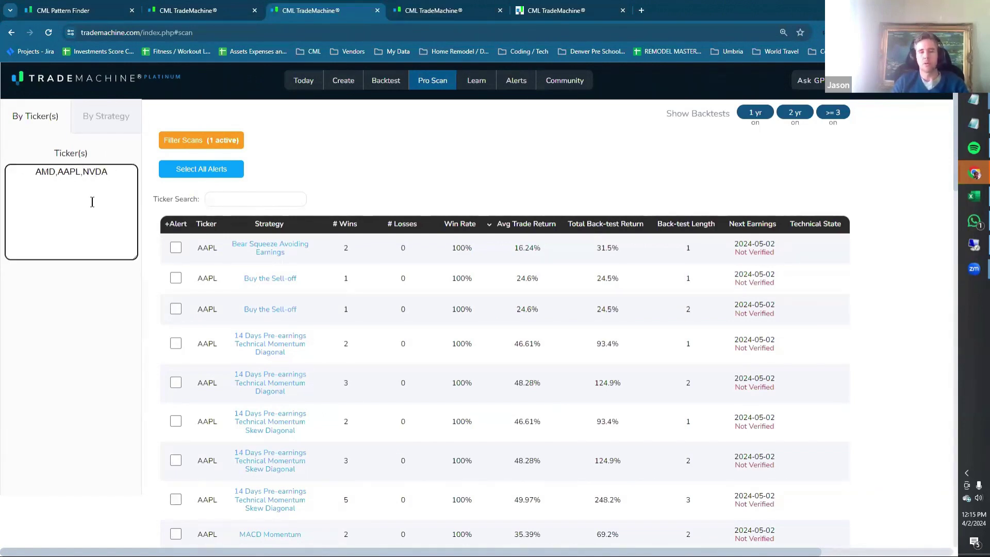
key(BackSpace)
key(Left)
key(Left)
key(Left)
key(Left)
key(Left)
key(BackSpace)
click(341, 237)
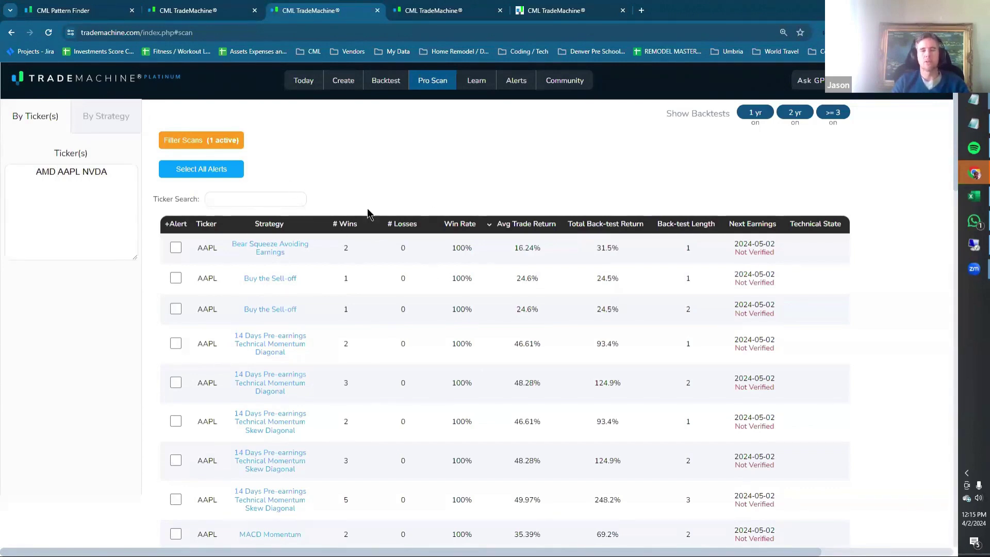
click(175, 247)
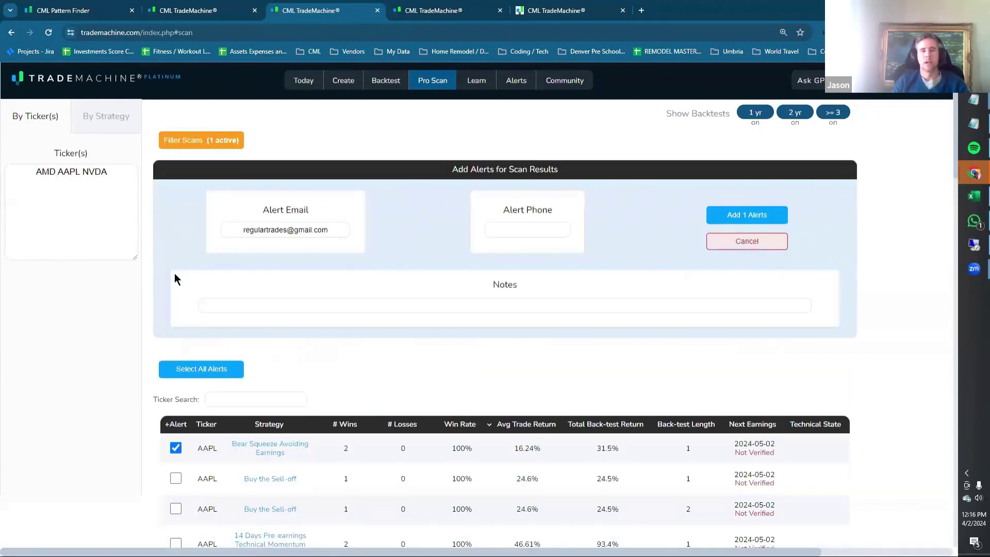
scroll(176, 382, down, 3)
click(176, 353)
click(175, 388)
scroll(411, 394, up, 3)
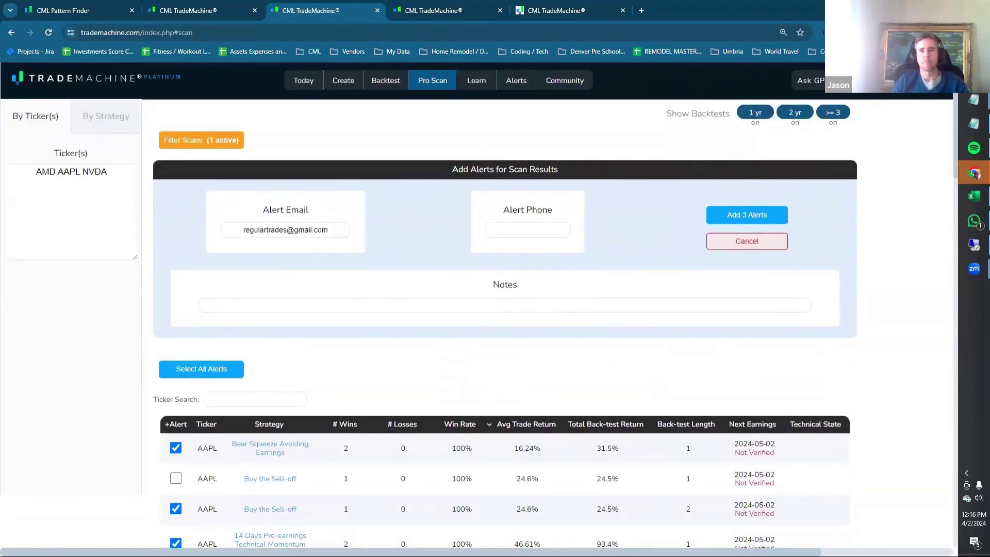
click(747, 241)
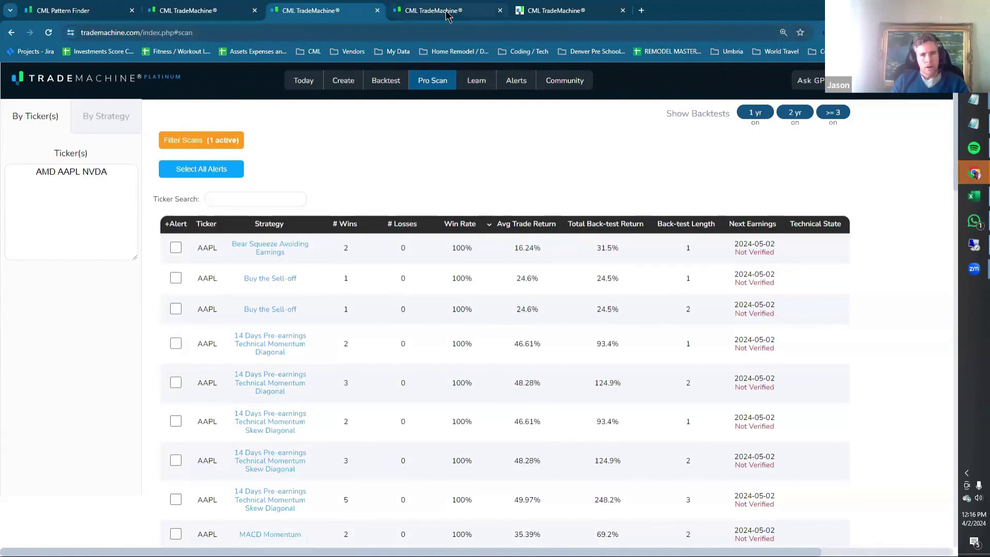
mouse_move(536, 12)
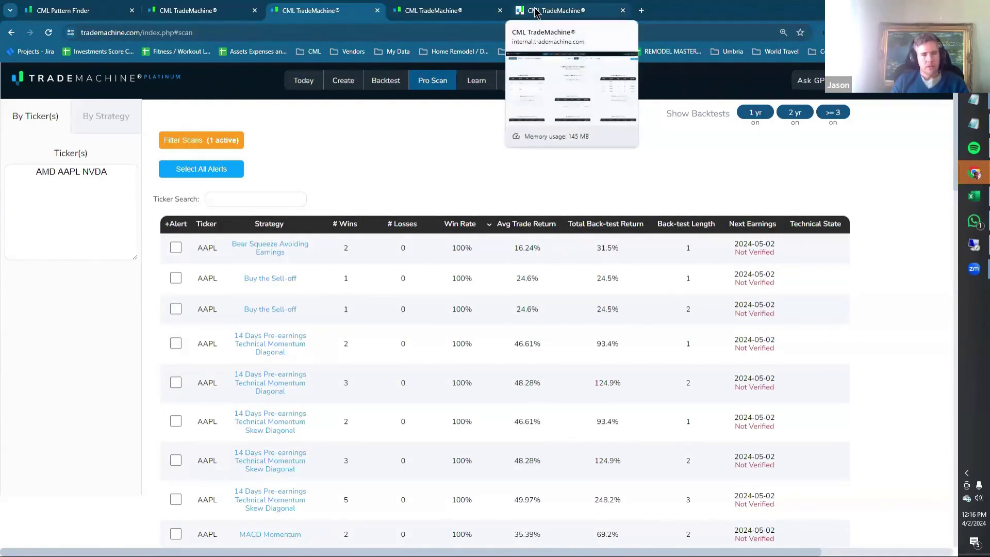
mouse_move(474, 14)
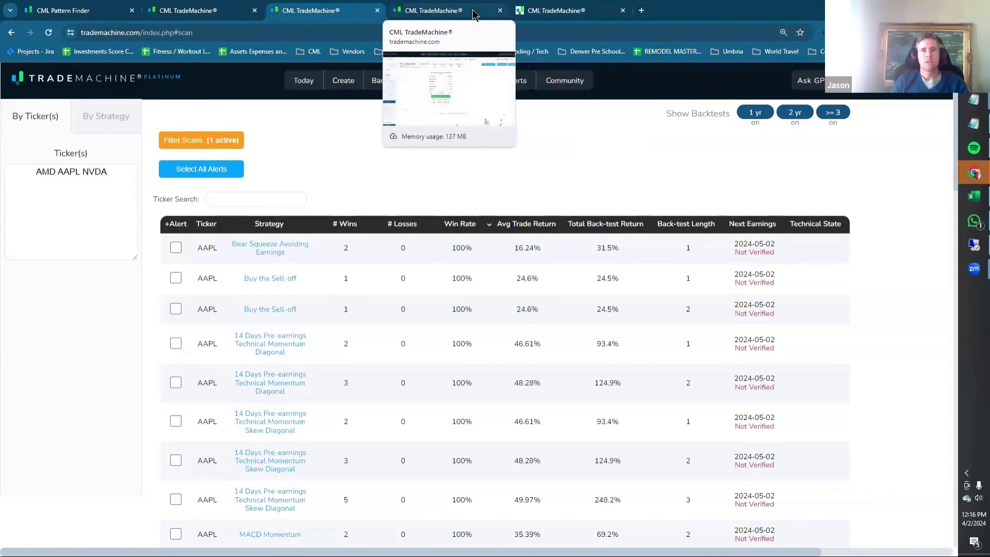
In Pattern Finder, open Stock Screens showing the most recent scan.
click(78, 10)
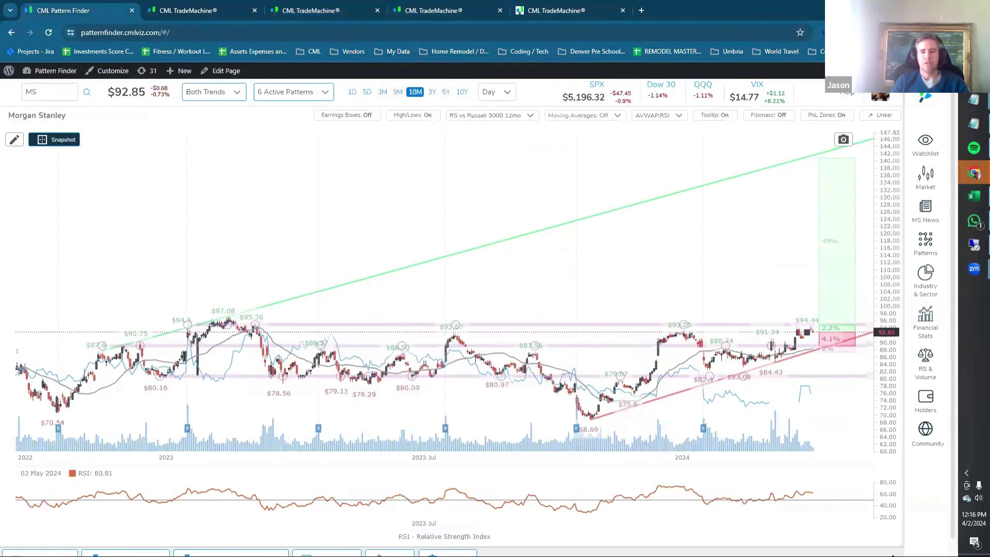
scroll(878, 540, down, 1)
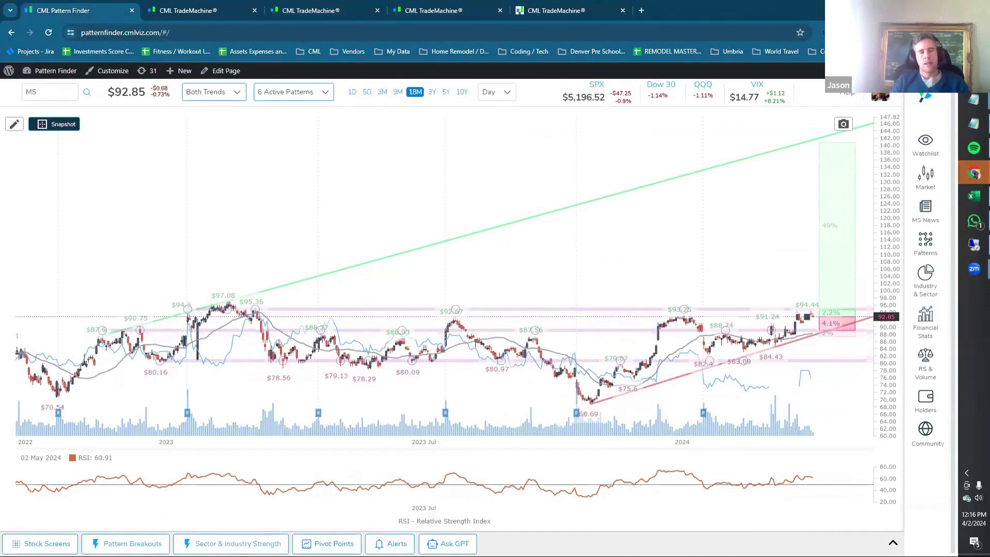
click(61, 543)
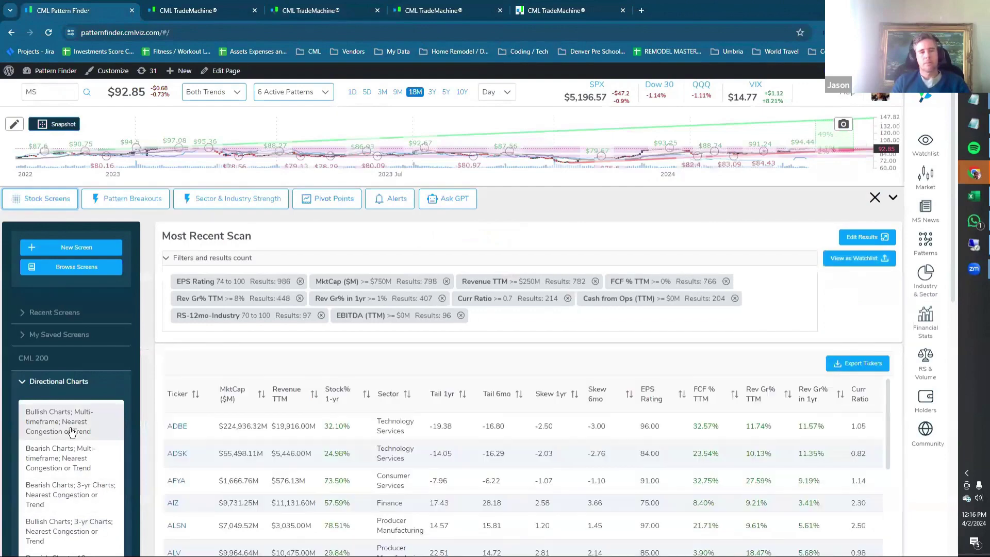
scroll(864, 230, down, 1)
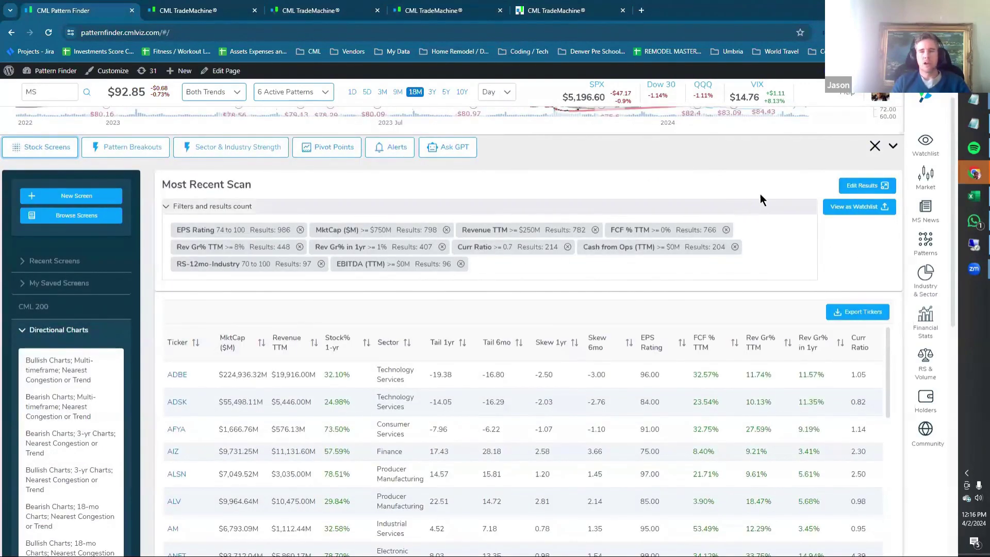
Review the scan's filters, including revenue and Cash from Operations (TTM) settings.
click(874, 187)
scroll(512, 388, down, 15)
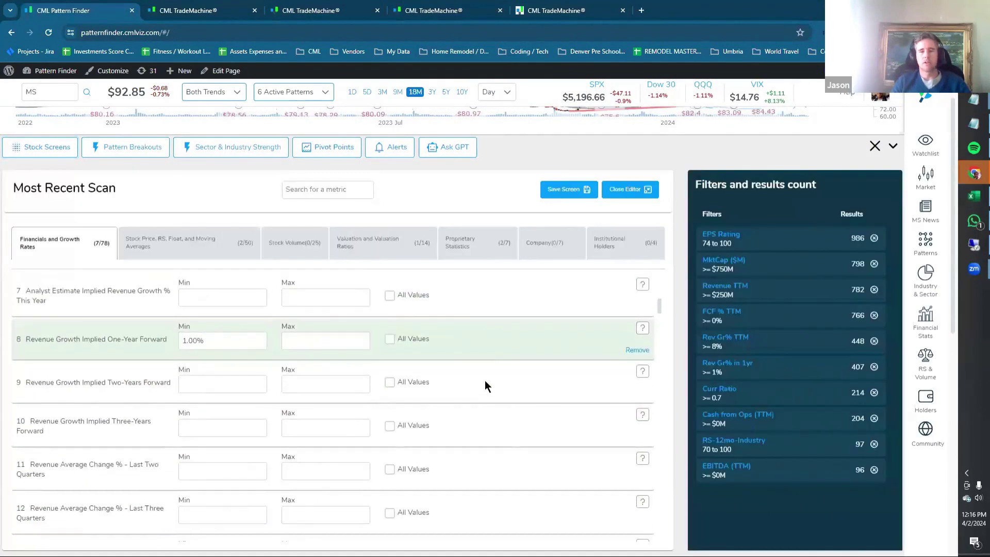
scroll(655, 518, up, 5)
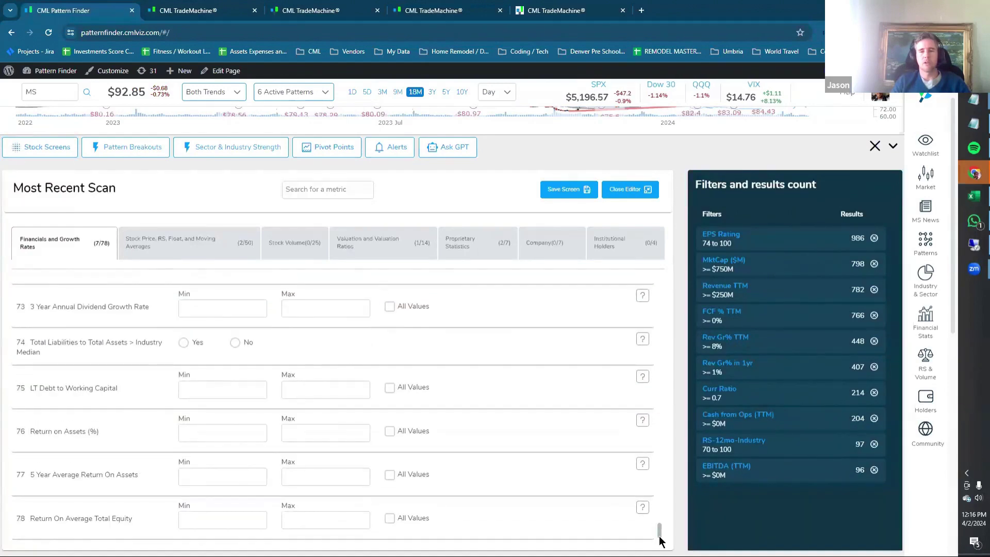
click(700, 288)
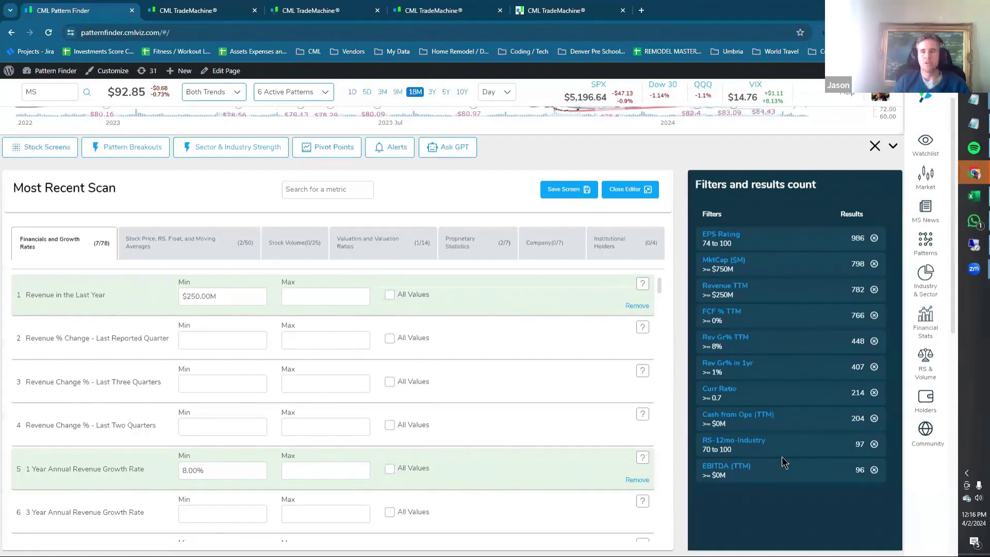
click(732, 418)
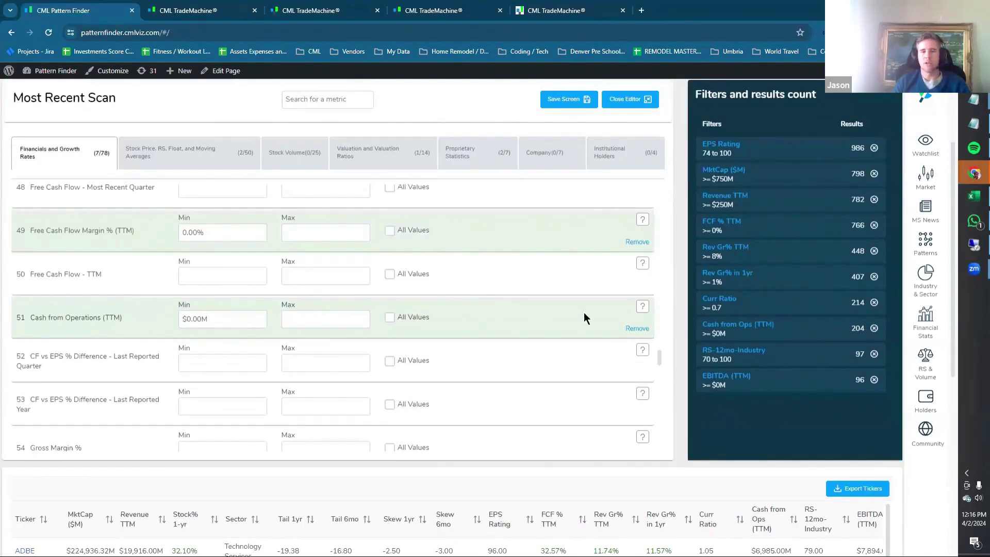
scroll(545, 354, up, 10)
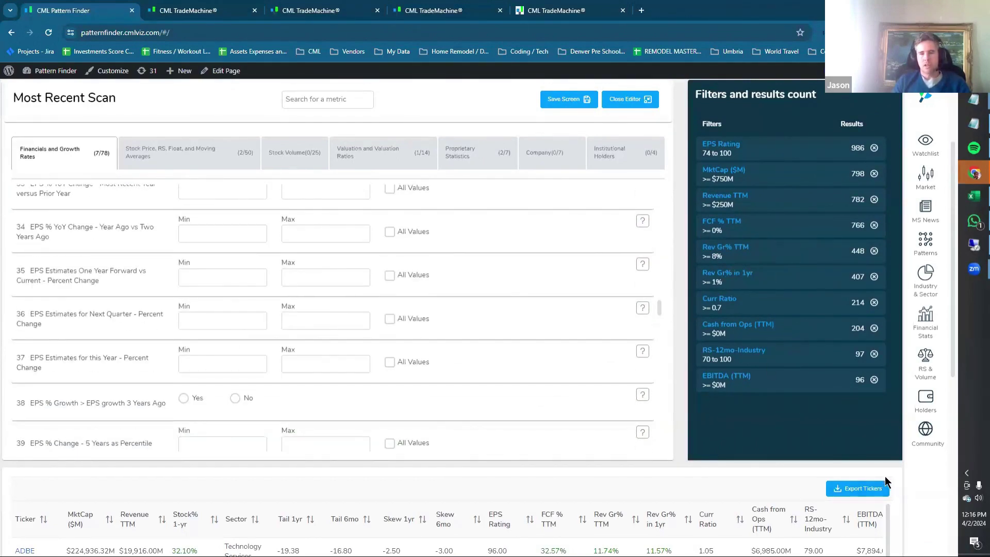
scroll(395, 491, down, 7)
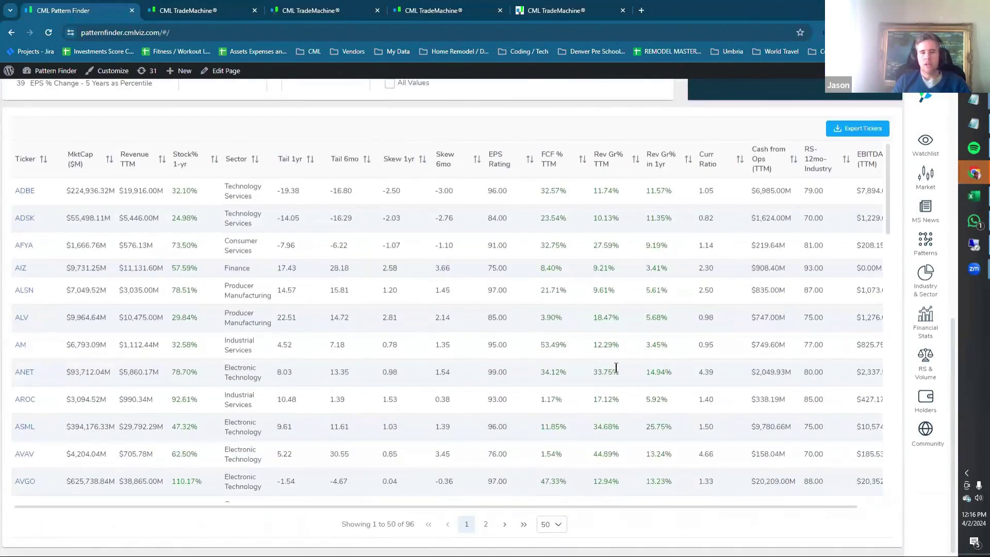
scroll(616, 368, up, 4)
Export tickers to download.csv, check ADBE through BR in Excel, and return to the browser.
click(853, 336)
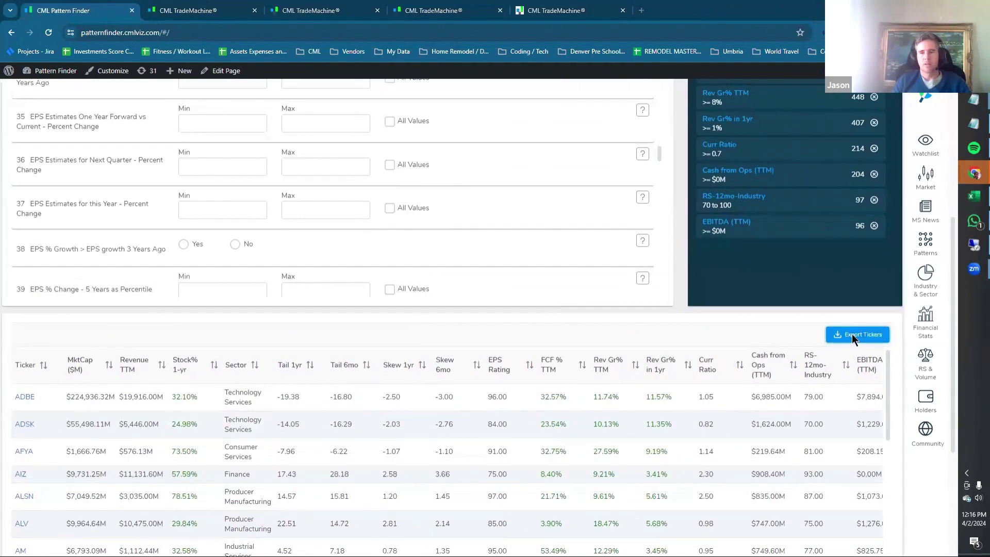
click(796, 56)
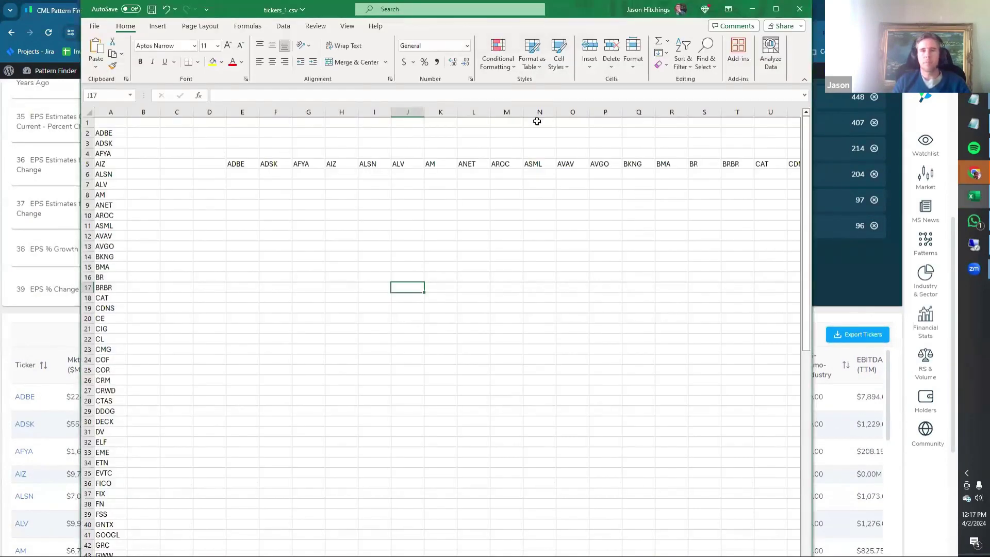
drag(121, 154, 125, 297)
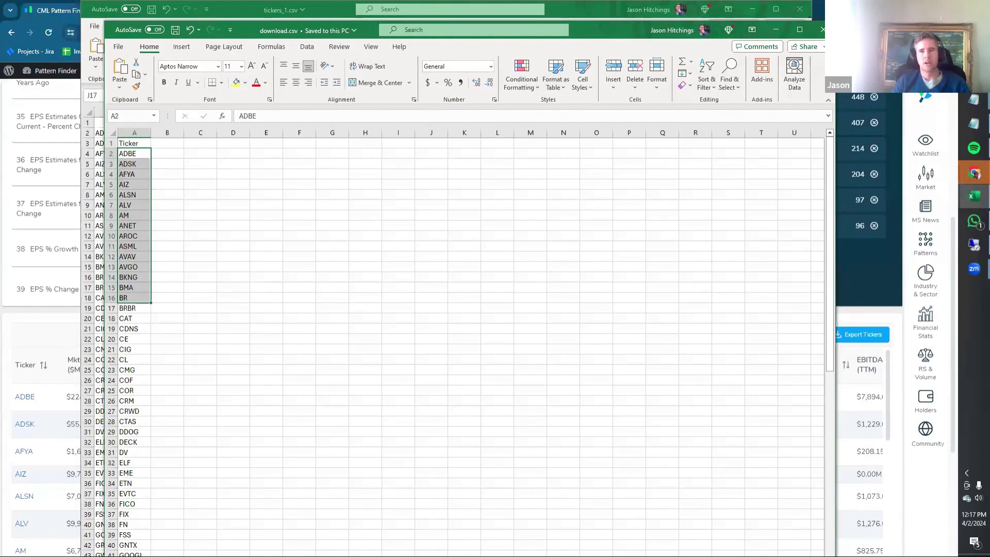
key(alt+Tab)
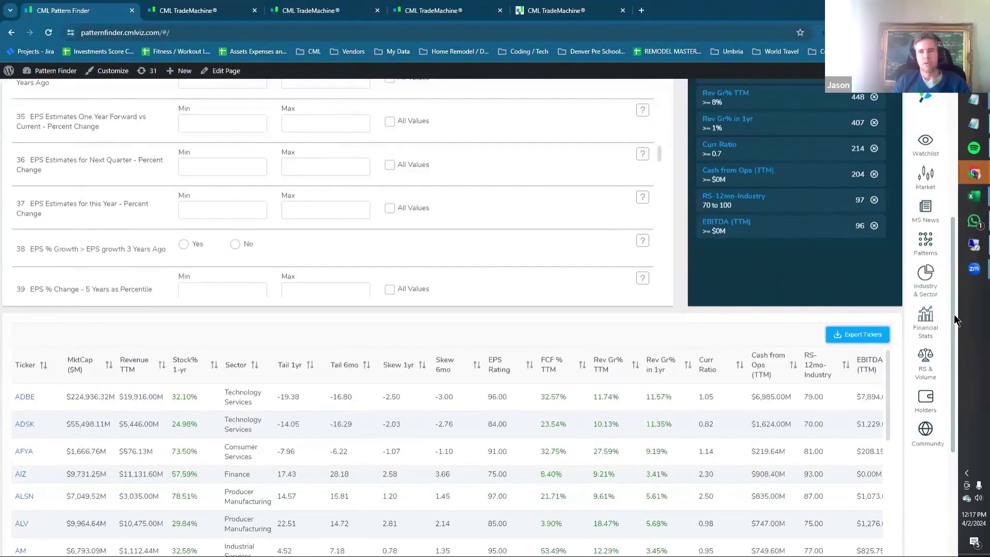
scroll(949, 309, up, 6)
Select the Pattern Finder tickers in the Ticker(s) box and apply them to rerun the Pro Scan.
click(231, 15)
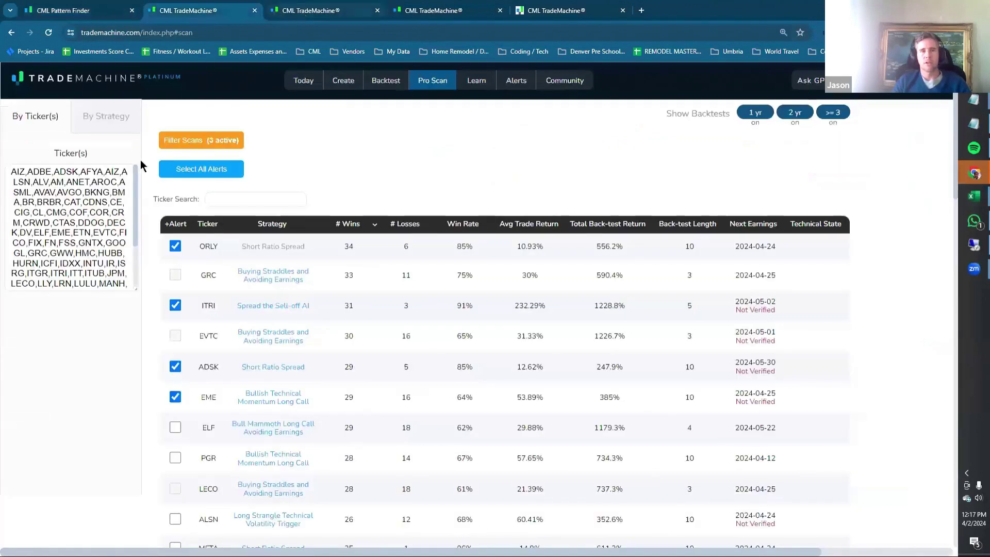
drag(13, 171, 103, 325)
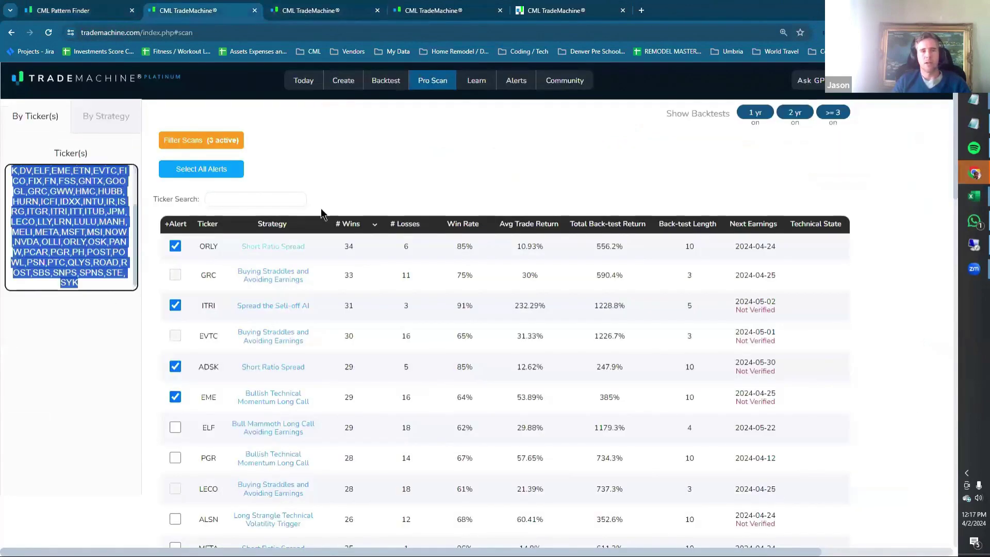
click(333, 188)
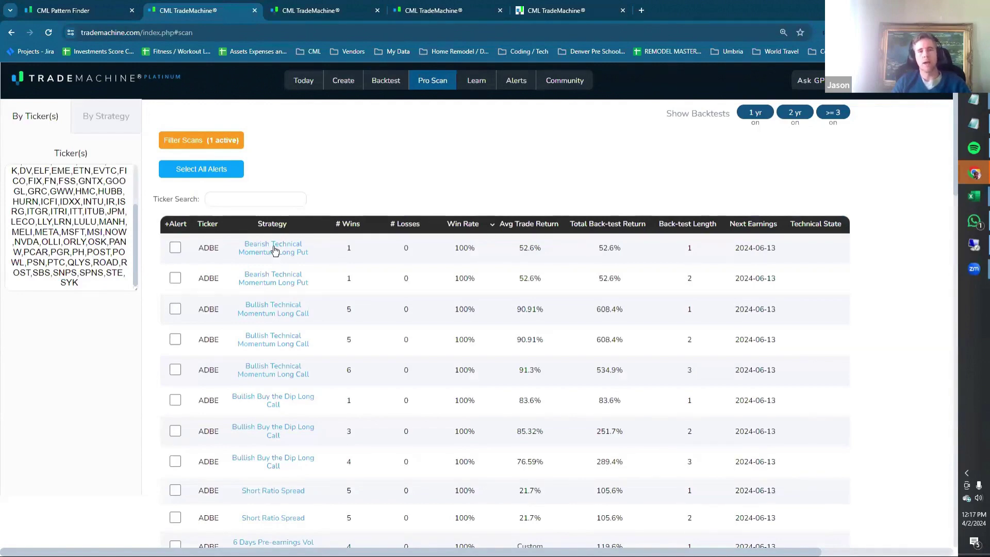
scroll(281, 387, down, 6)
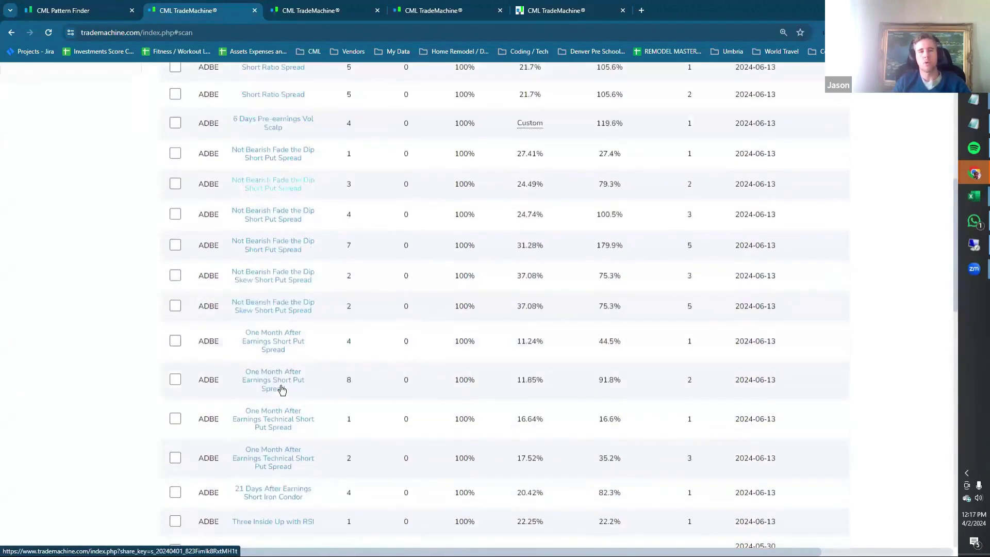
scroll(281, 387, up, 6)
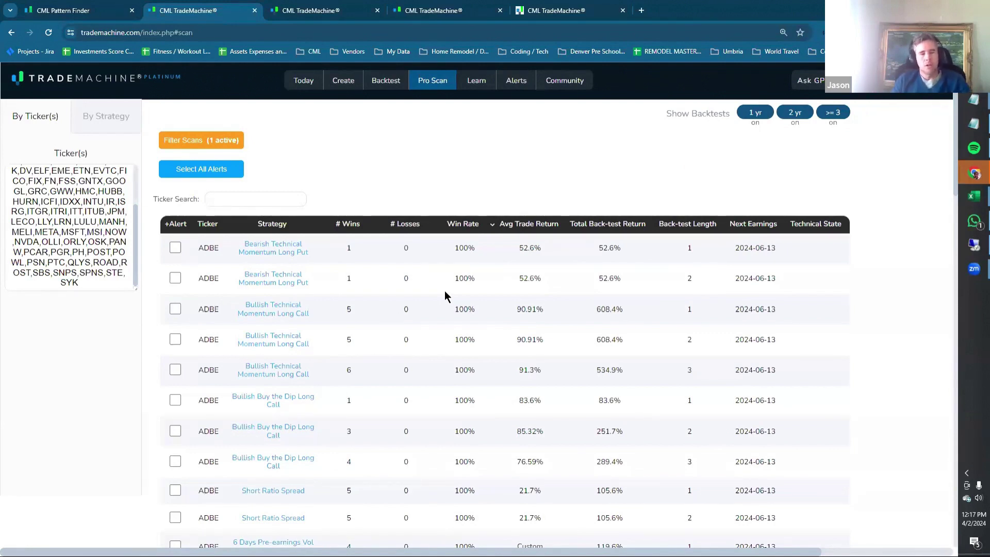
click(129, 251)
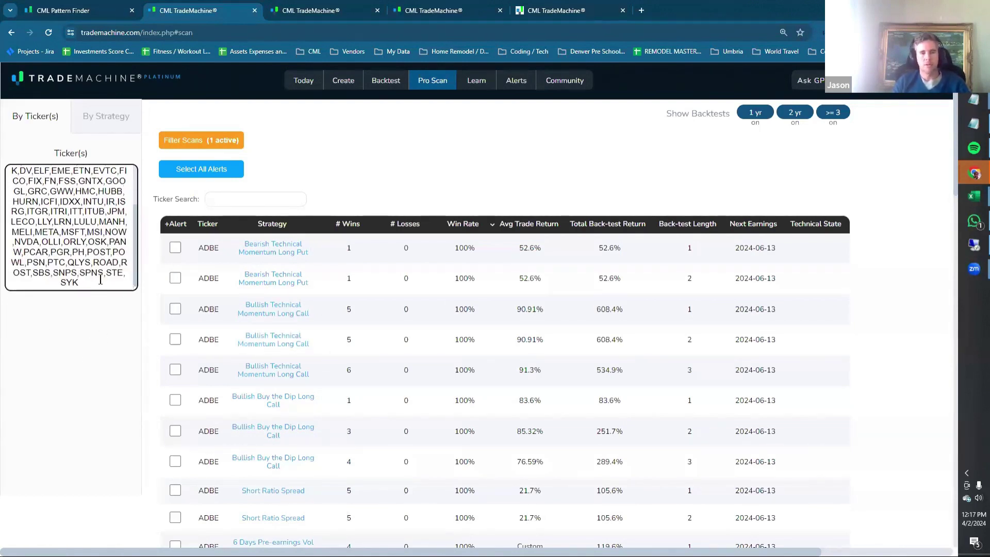
Rerun the ticker-list scan and mark an ADBE Bullish Technical Momentum strategy for an alert.
click(295, 322)
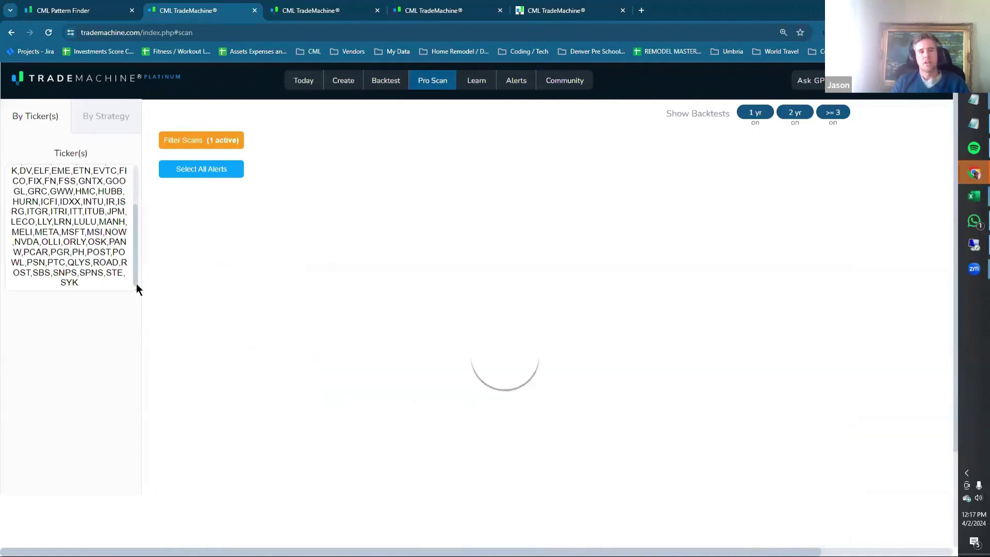
click(175, 309)
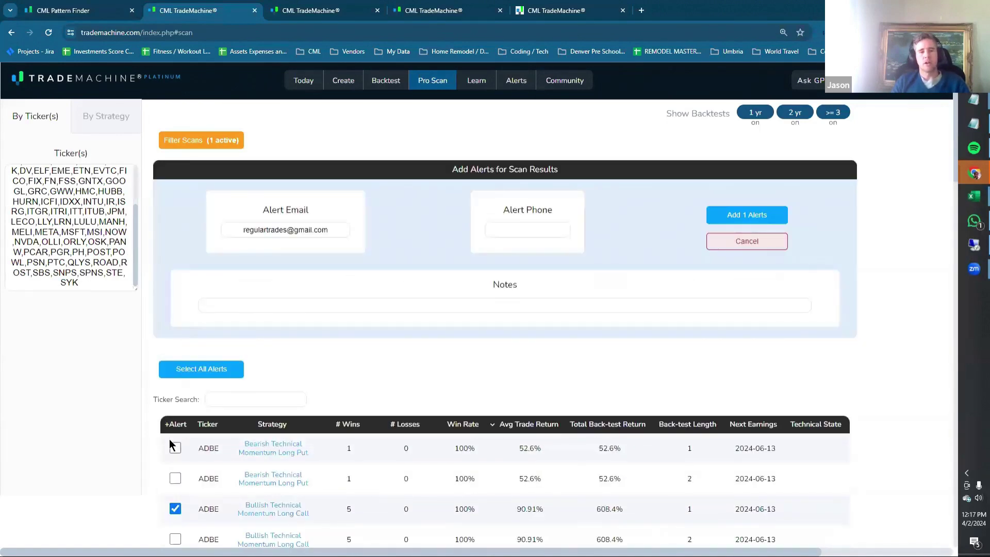
scroll(169, 436, down, 4)
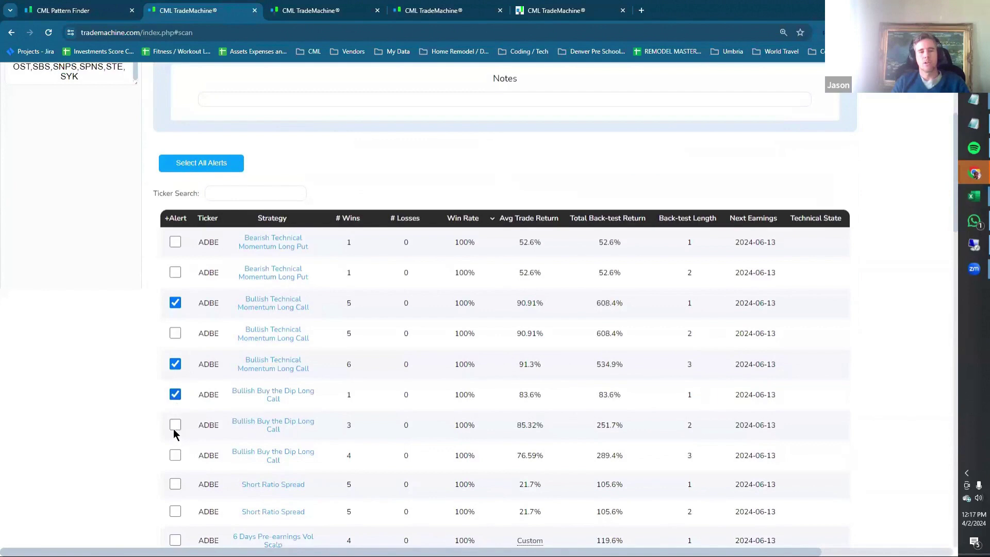
scroll(171, 418, down, 6)
scroll(177, 387, up, 9)
scroll(227, 353, down, 7)
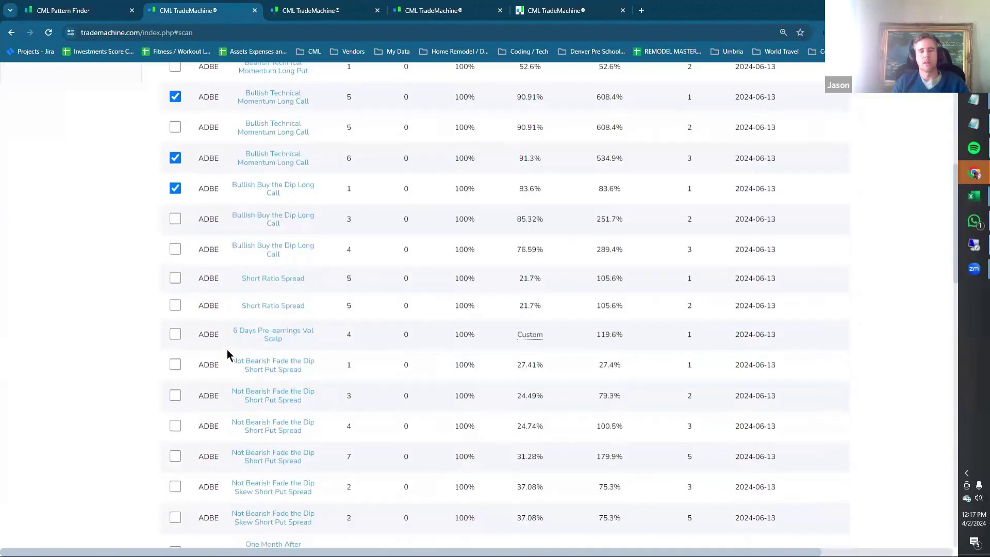
scroll(226, 354, down, 15)
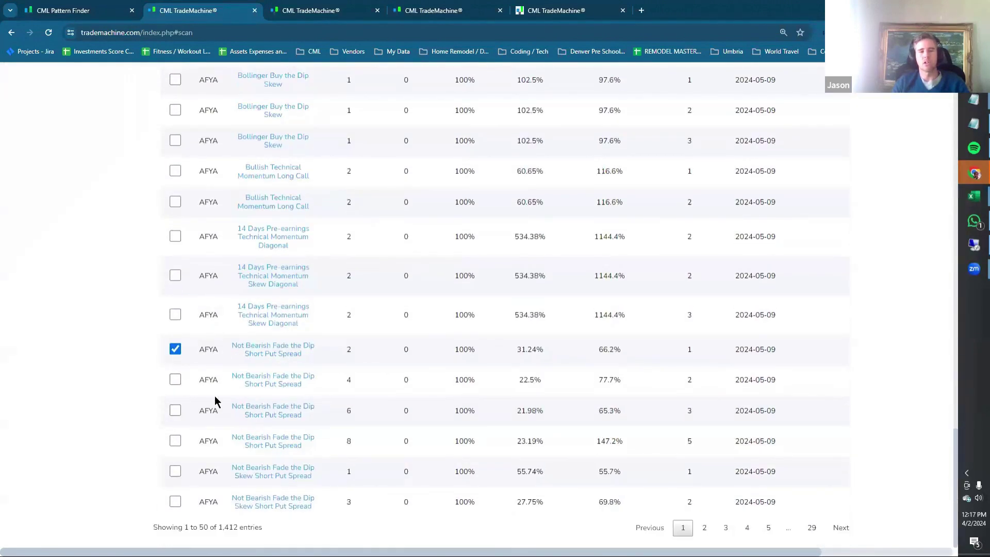
scroll(435, 296, up, 20)
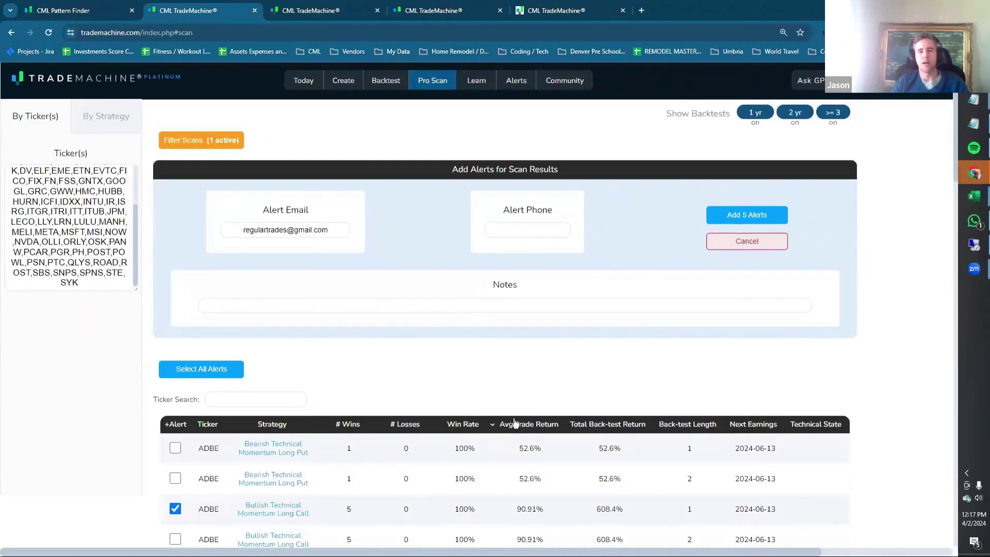
Sort by highest average trade return and tick alerts for ROAD, POST, AFYA and two POWL strategies.
click(526, 424)
scroll(396, 465, down, 3)
click(175, 454)
click(175, 420)
scroll(175, 421, down, 3)
click(175, 379)
click(175, 479)
click(175, 509)
scroll(770, 354, up, 6)
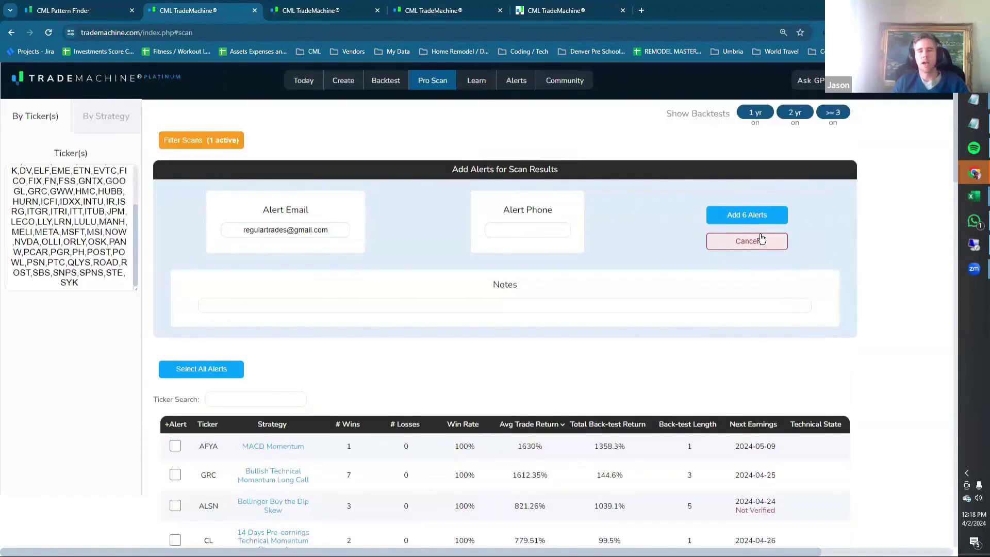